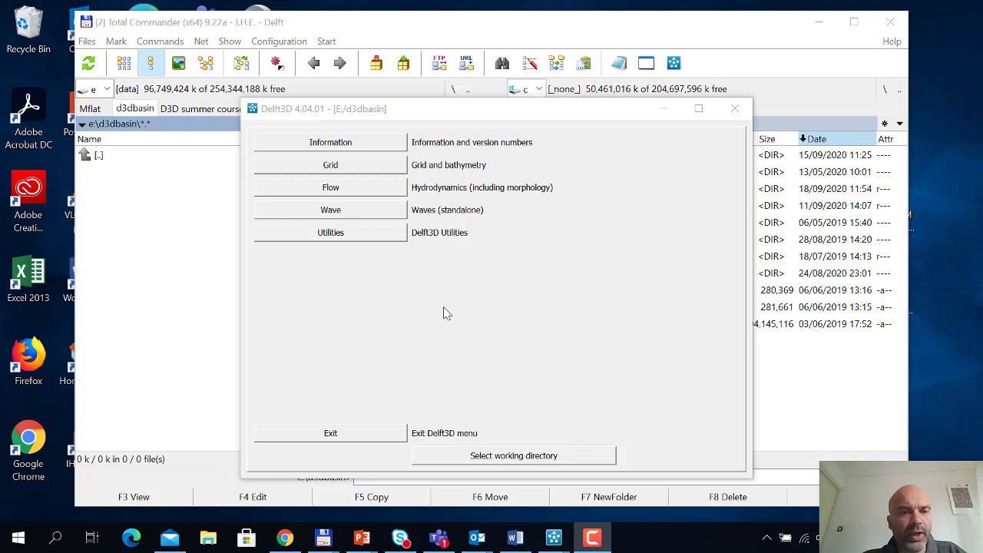
Open RGFGRID from the grid and bathymetry tools and create a rectangular grid of 50 by 50 cells with 100 m spacing.
{"action": "left_click", "coordinate": [384, 168]}
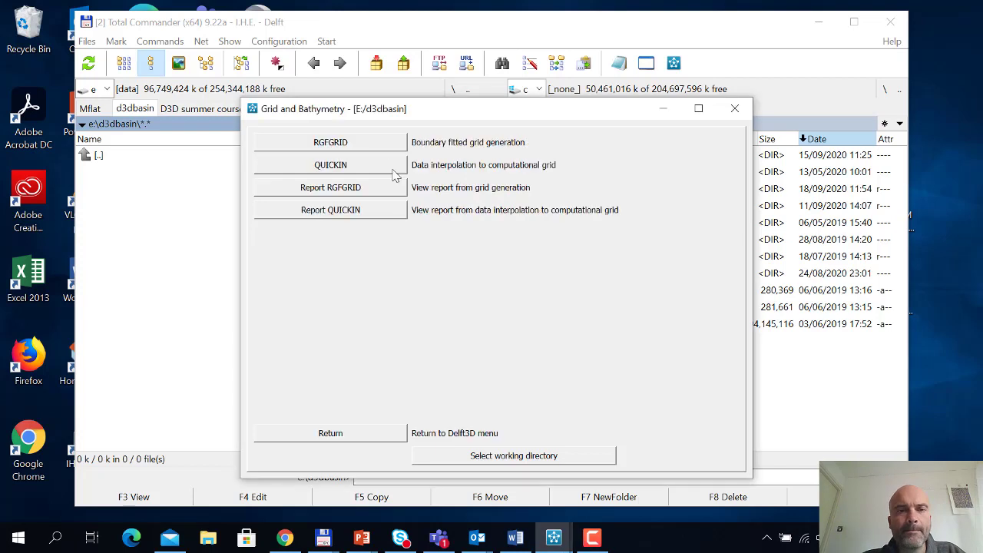
{"action": "left_click", "coordinate": [375, 143]}
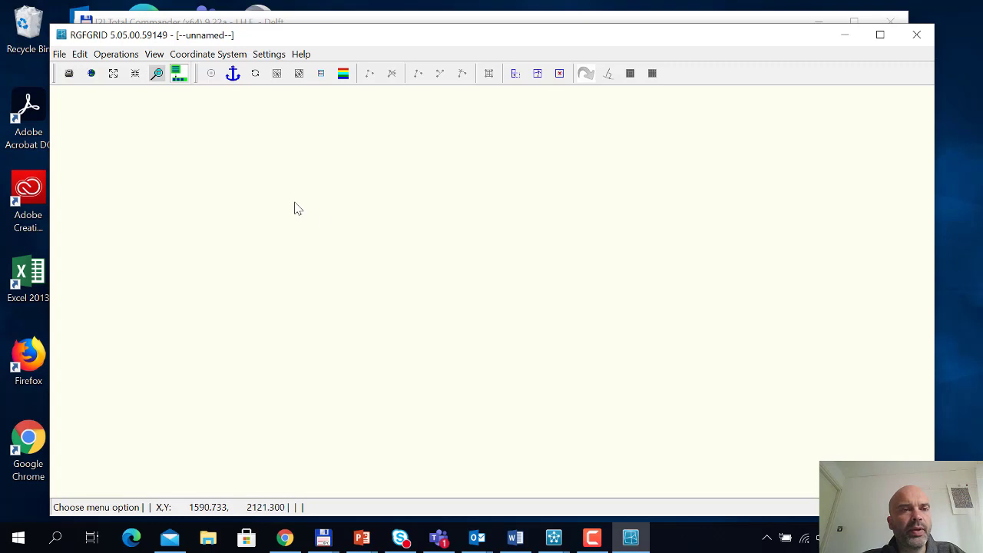
{"action": "left_click", "coordinate": [127, 54]}
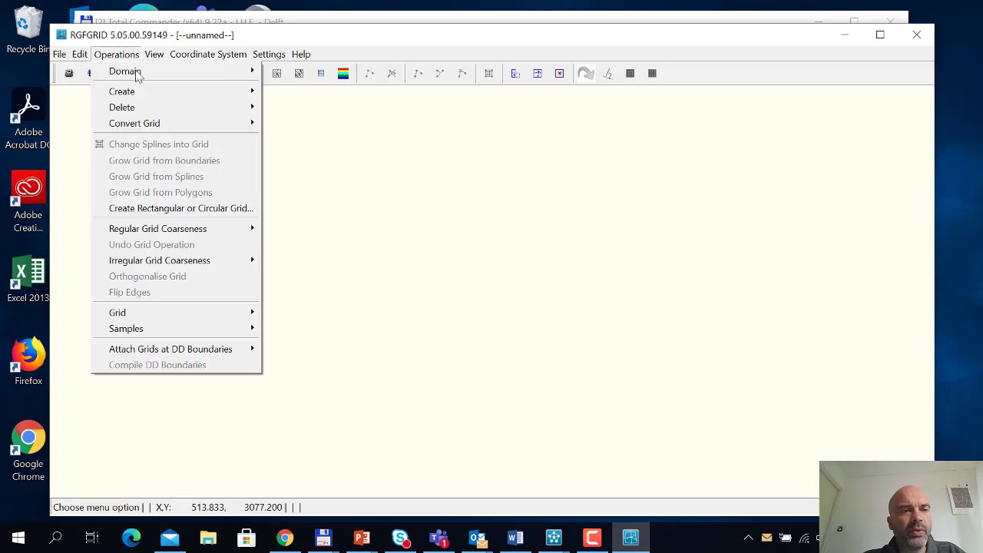
{"action": "left_click", "coordinate": [154, 209]}
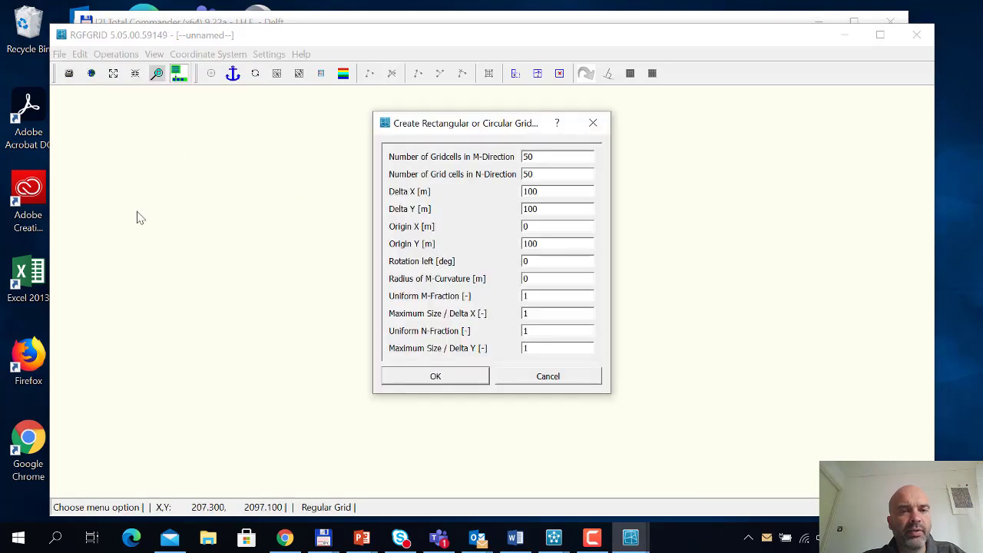
{"action": "left_click", "coordinate": [454, 377]}
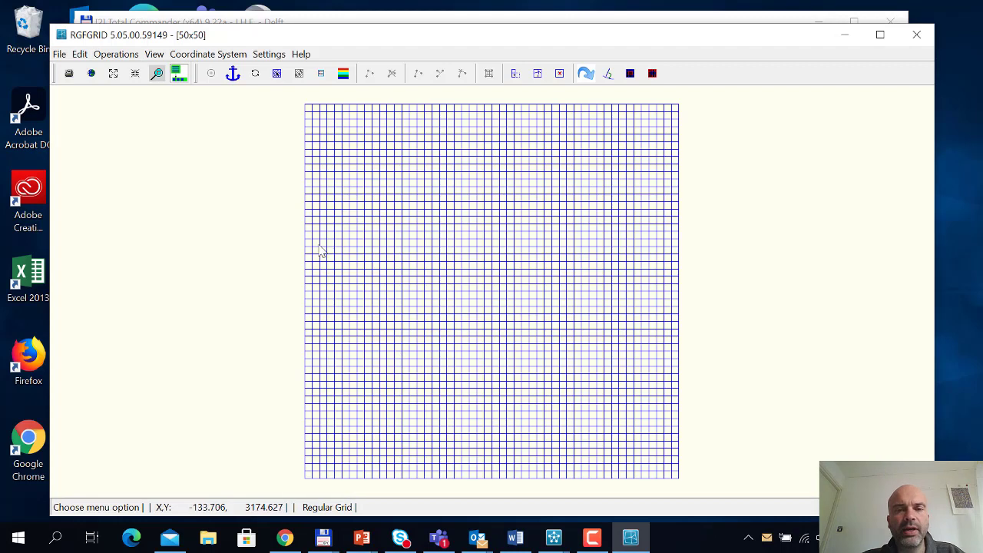
Draw an eight-vertex polygon around the grid's upper-left part, with its curved side running from the top edge to beyond the left edge.
{"action": "left_click", "coordinate": [79, 54]}
{"action": "mouse_move", "coordinate": [113, 109]}
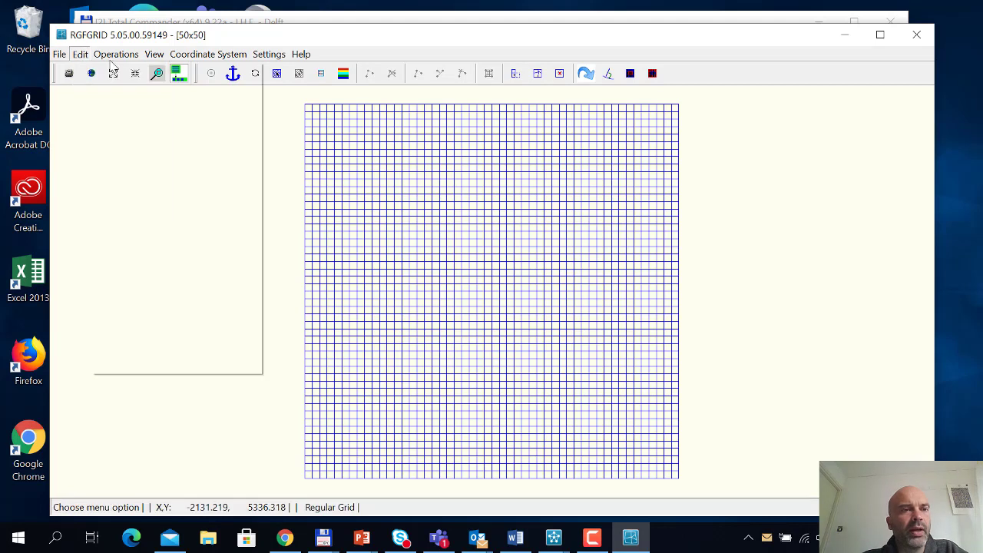
{"action": "mouse_move", "coordinate": [124, 195]}
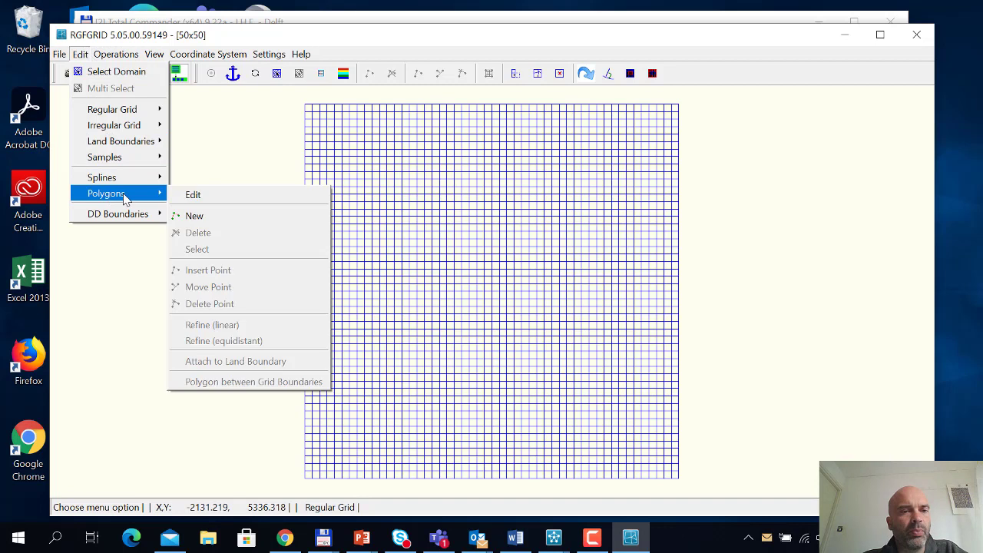
{"action": "left_click", "coordinate": [192, 196]}
{"action": "left_click", "coordinate": [289, 91]}
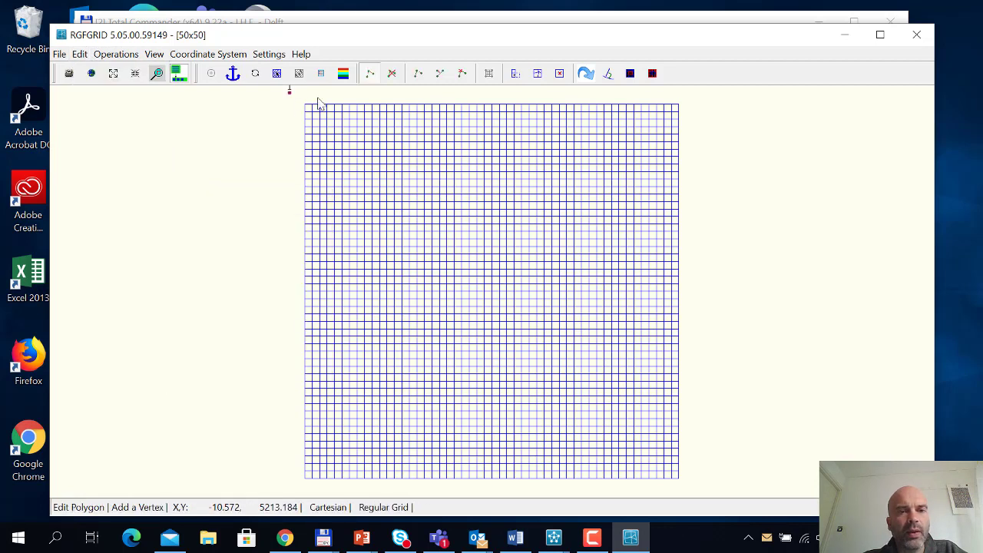
{"action": "left_click", "coordinate": [433, 104]}
{"action": "left_click", "coordinate": [478, 167]}
{"action": "left_click", "coordinate": [461, 232]}
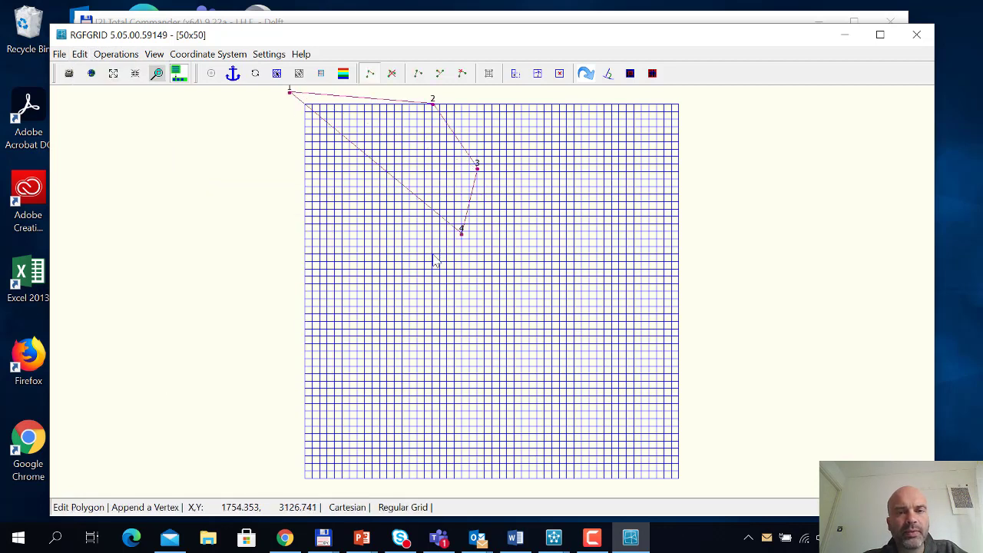
{"action": "left_click", "coordinate": [403, 266]}
{"action": "left_click", "coordinate": [346, 278]}
{"action": "left_click", "coordinate": [247, 285]}
{"action": "left_click", "coordinate": [216, 327]}
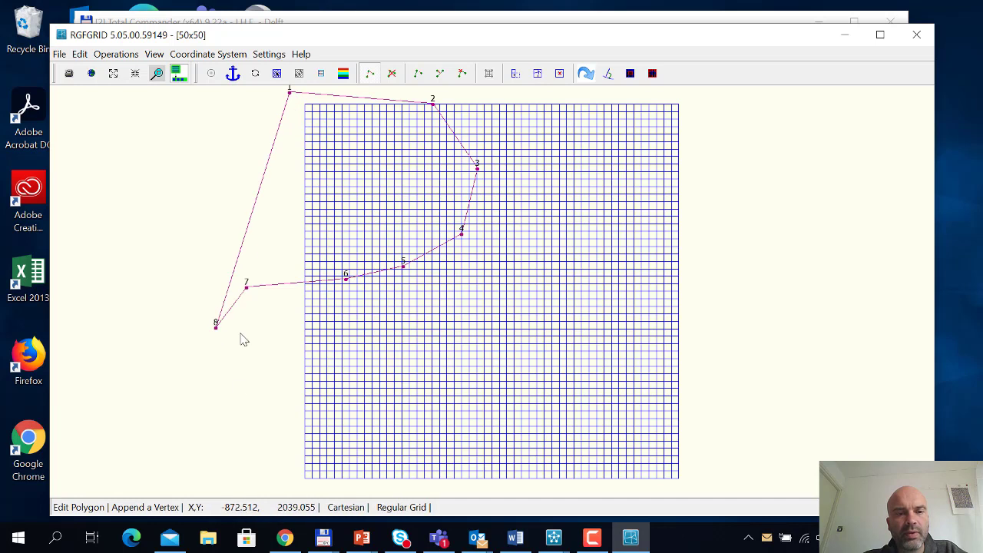
Delete the grid cells that lie inside the eight-vertex polygon.
{"action": "left_click", "coordinate": [116, 54]}
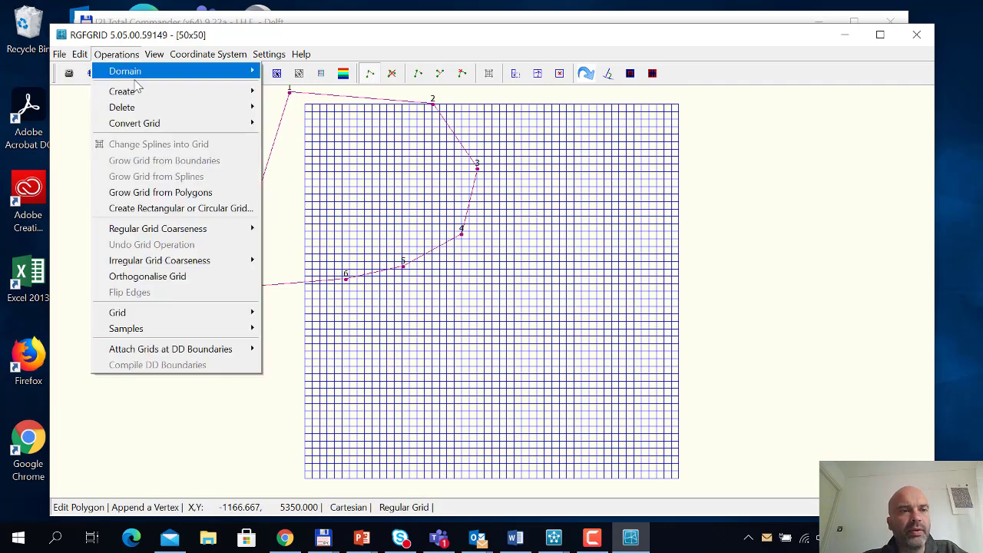
{"action": "mouse_move", "coordinate": [150, 107]}
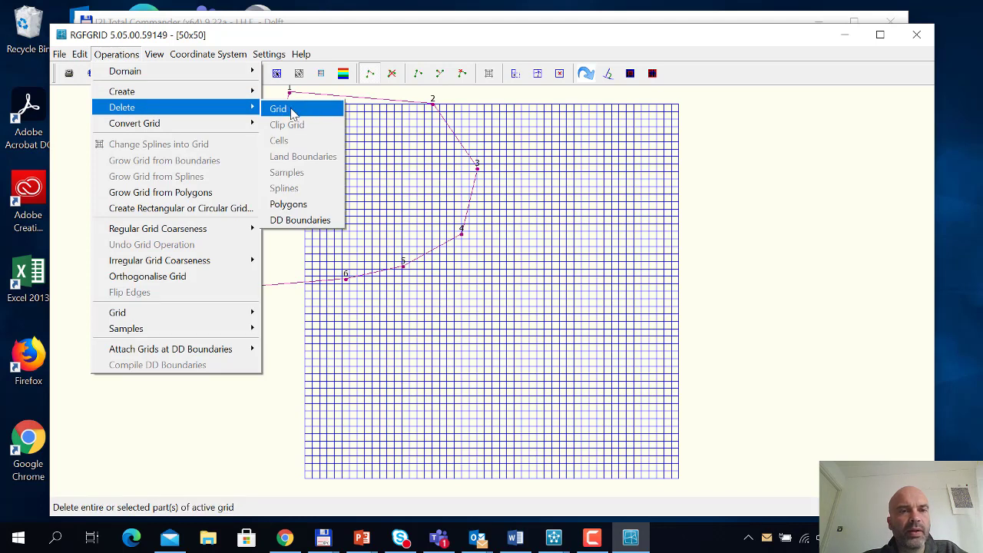
{"action": "left_click", "coordinate": [293, 113]}
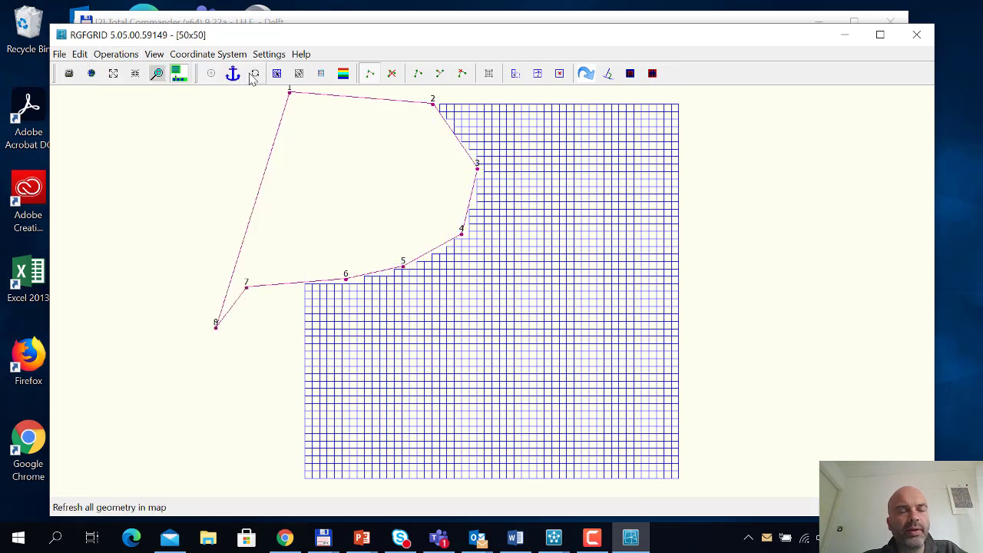
Add a second polygon with ten vertices enclosing the grid's lower-right part, leaving a curved band of cells between the two polygons.
{"action": "left_click", "coordinate": [80, 54]}
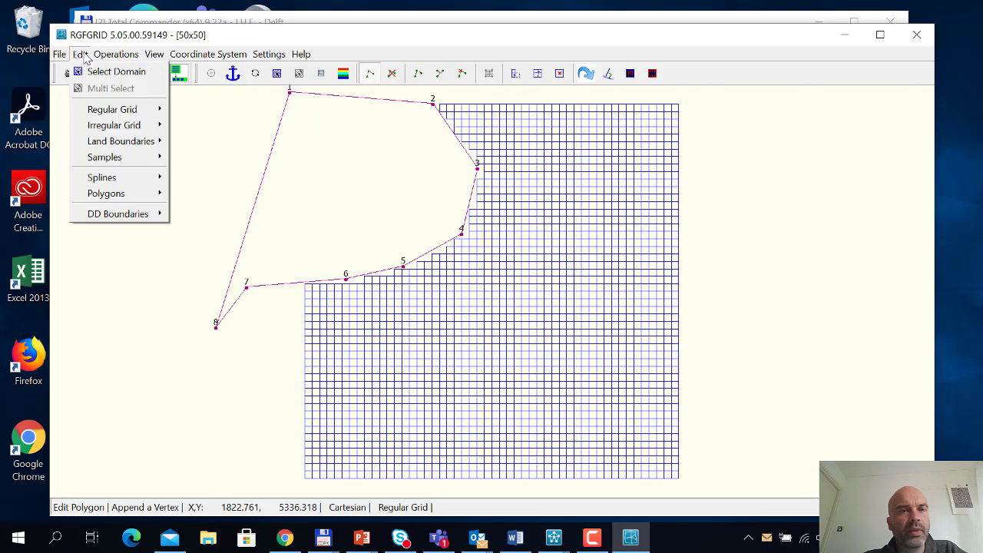
{"action": "mouse_move", "coordinate": [301, 53]}
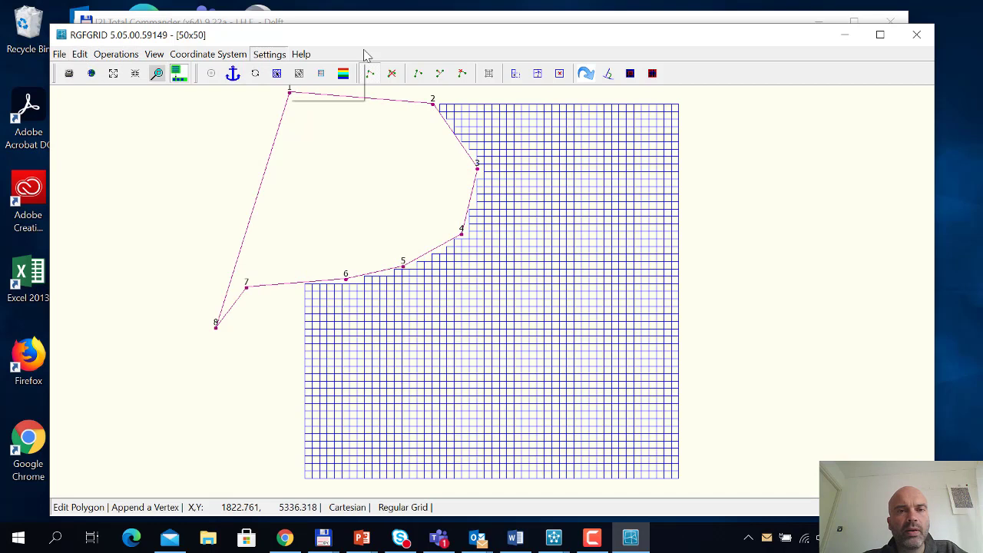
{"action": "left_click", "coordinate": [414, 52]}
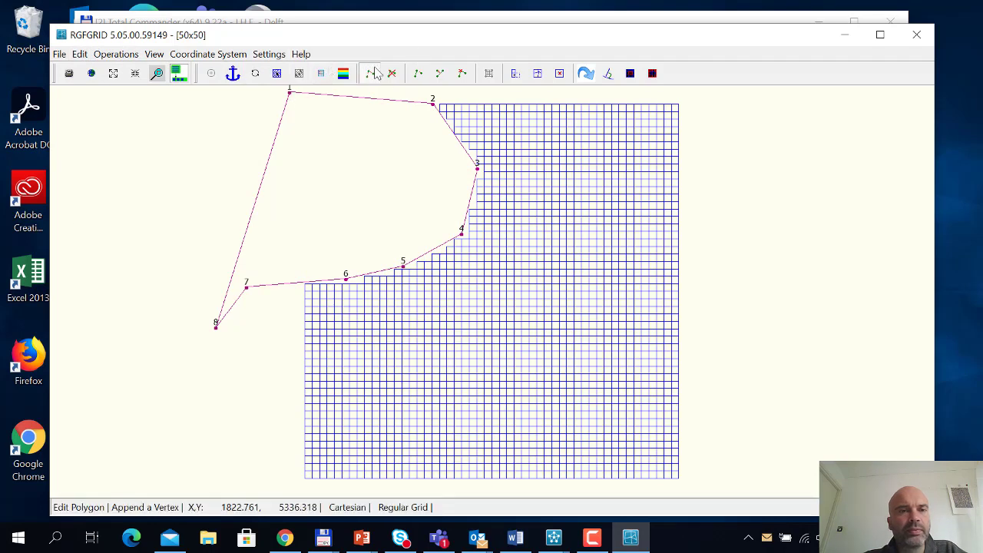
{"action": "left_click", "coordinate": [371, 74]}
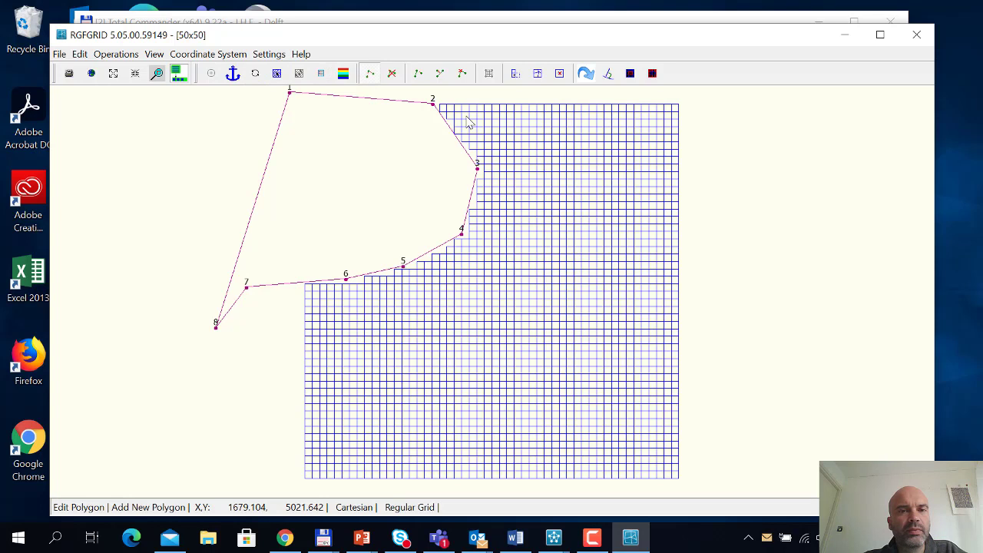
{"action": "left_click", "coordinate": [571, 91]}
{"action": "left_click", "coordinate": [565, 148]}
{"action": "left_click", "coordinate": [546, 234]}
{"action": "left_click", "coordinate": [539, 247]}
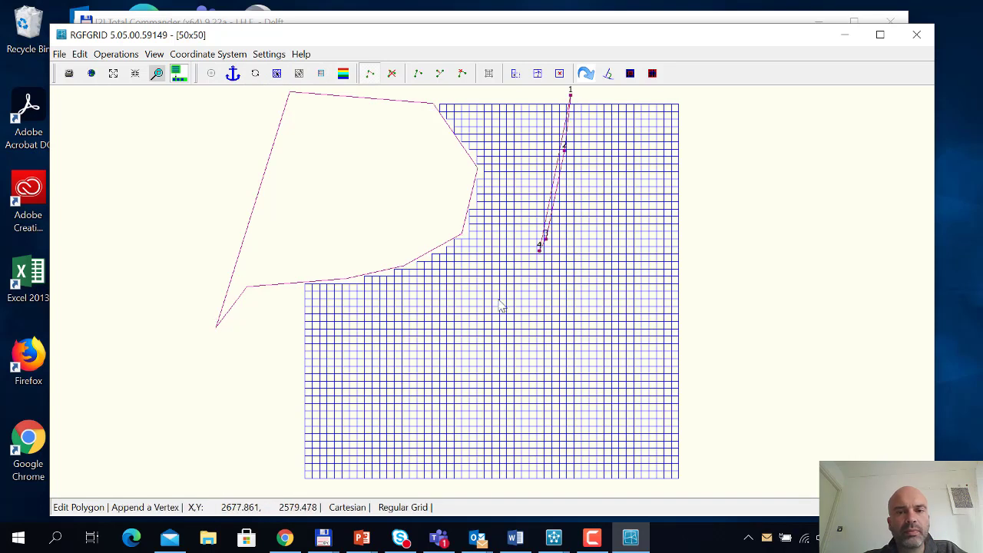
{"action": "left_click", "coordinate": [484, 312]}
{"action": "left_click", "coordinate": [325, 363]}
{"action": "left_click", "coordinate": [263, 363]}
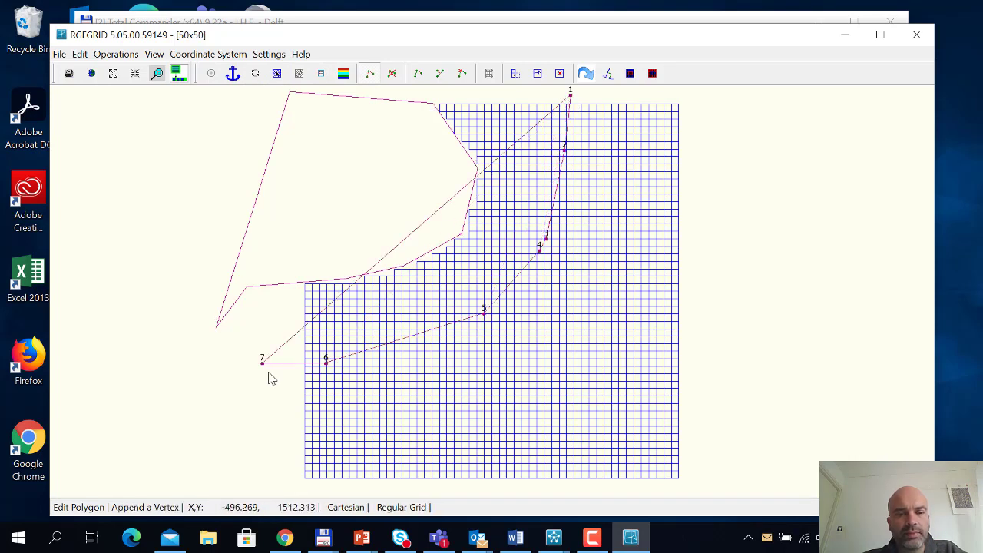
{"action": "left_click", "coordinate": [280, 482]}
{"action": "left_click", "coordinate": [703, 471]}
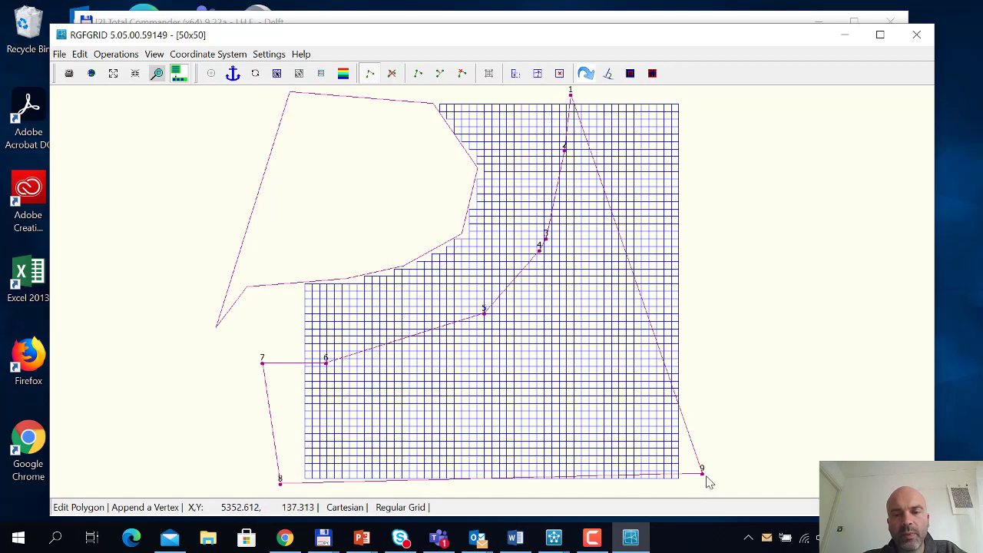
{"action": "left_click", "coordinate": [733, 92]}
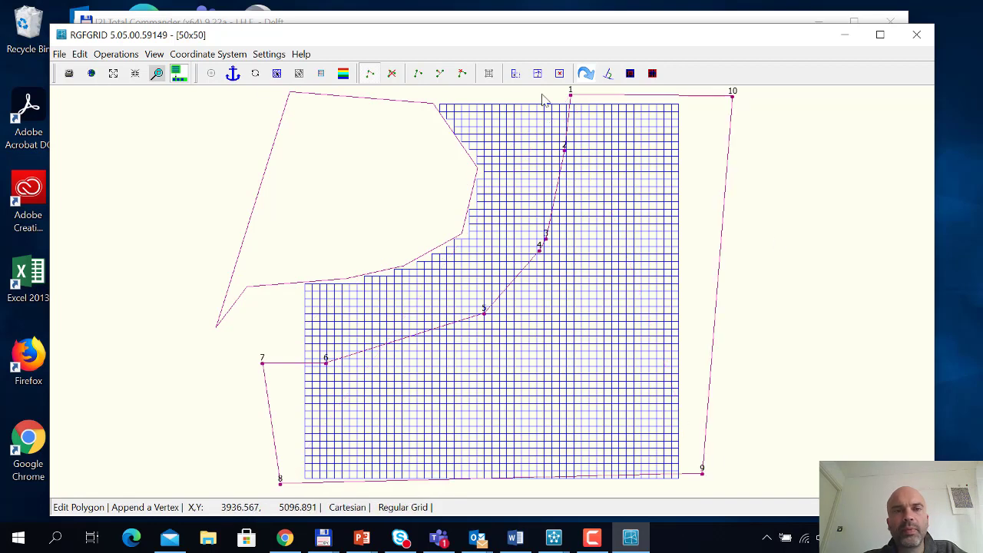
Delete the grid cells that lie inside the ten-vertex polygon.
{"action": "left_click", "coordinate": [116, 54]}
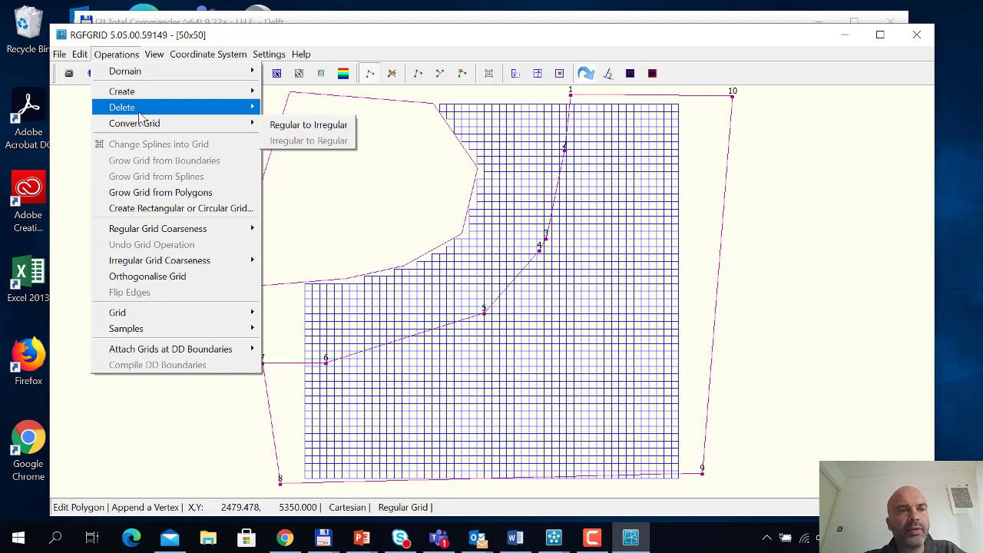
{"action": "mouse_move", "coordinate": [177, 108]}
{"action": "left_click", "coordinate": [288, 123]}
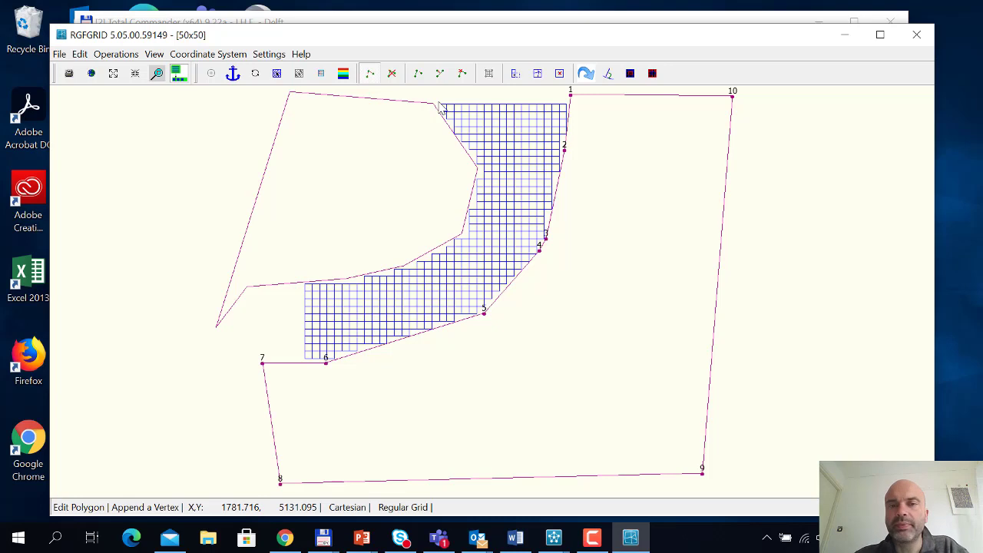
{"action": "left_click", "coordinate": [116, 54]}
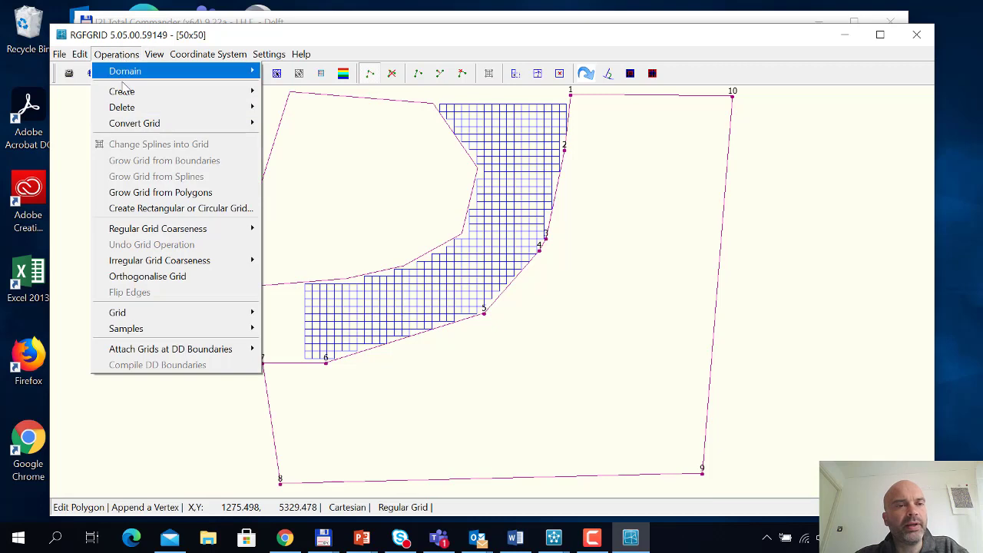
{"action": "mouse_move", "coordinate": [182, 110]}
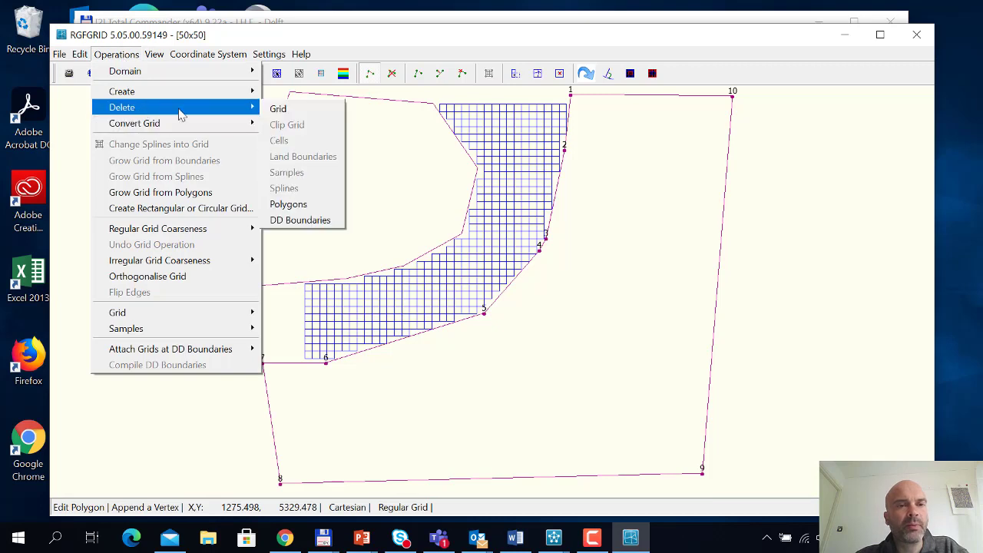
{"action": "left_click", "coordinate": [278, 109]}
Delete both polygons one after the other, making the eight-vertex polygon active before removing it.
{"action": "left_click", "coordinate": [116, 54]}
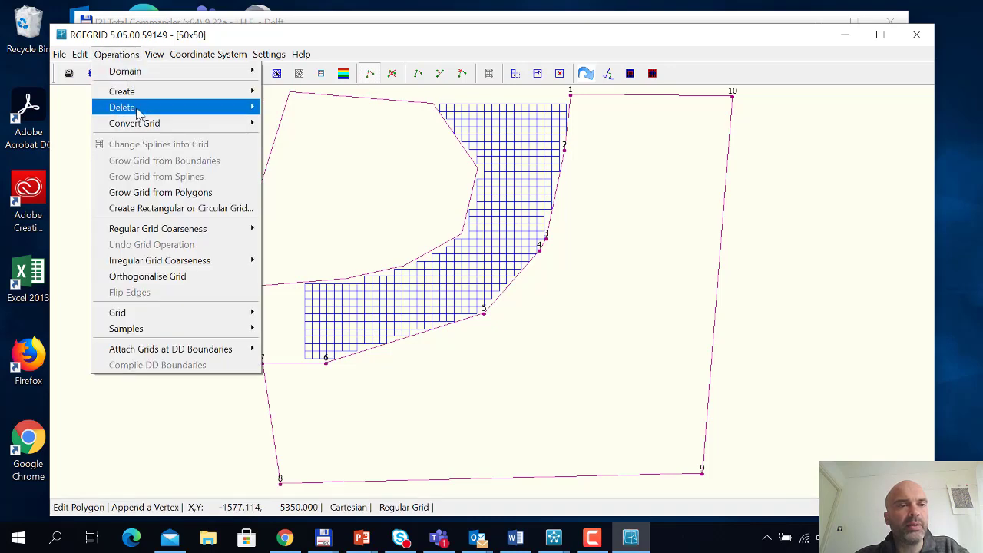
{"action": "left_click", "coordinate": [303, 207]}
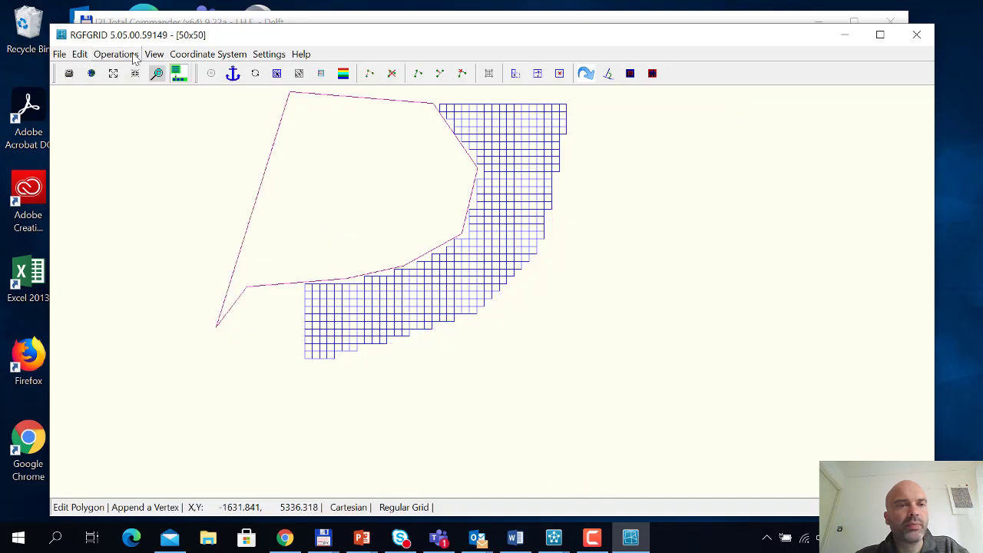
{"action": "left_click", "coordinate": [291, 93]}
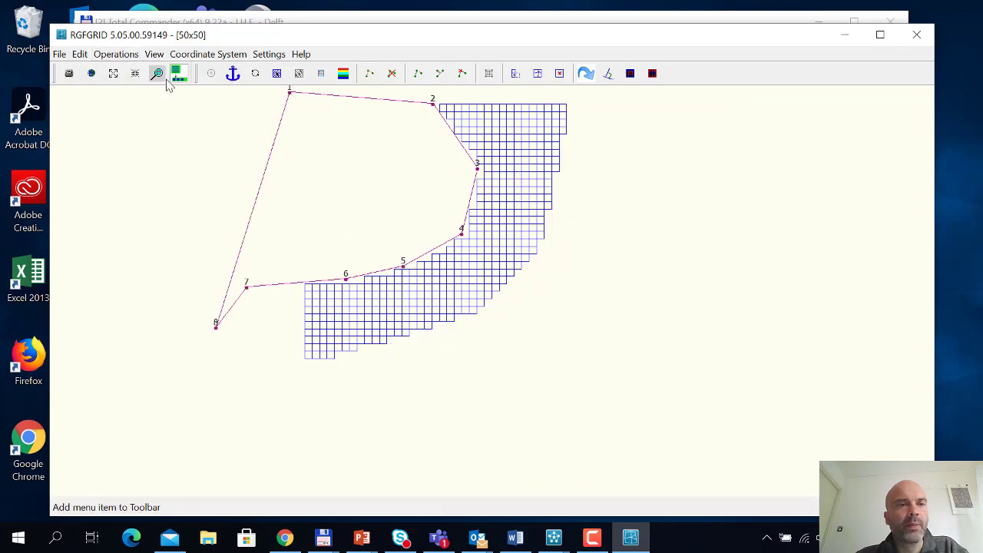
{"action": "left_click", "coordinate": [115, 56]}
{"action": "mouse_move", "coordinate": [127, 107]}
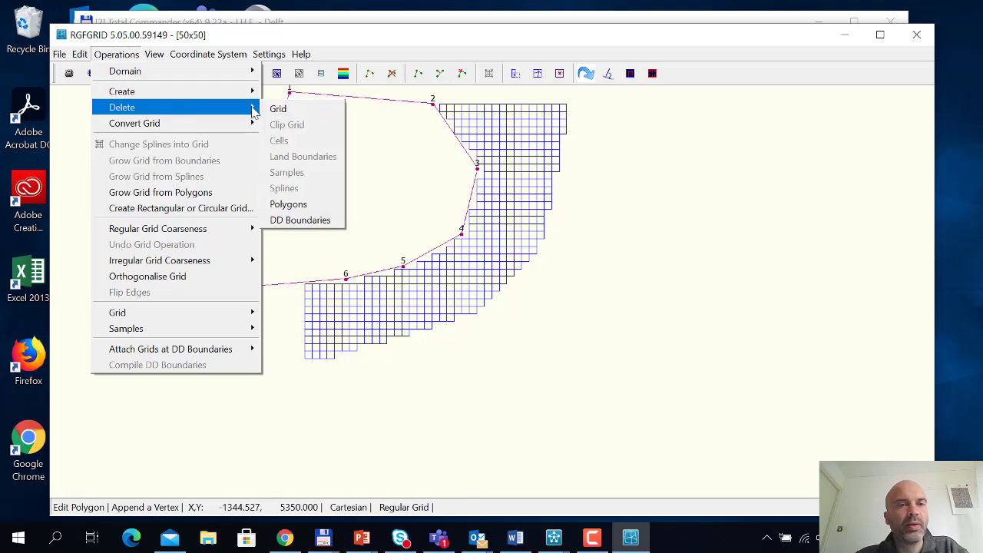
{"action": "left_click", "coordinate": [296, 205]}
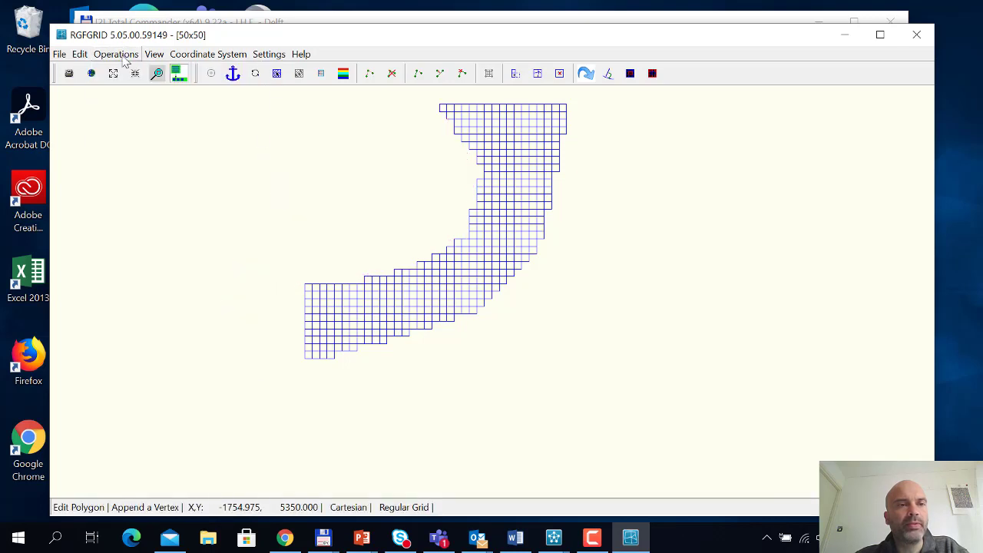
Delete the entire remaining curved grid without a polygon selection.
{"action": "left_click", "coordinate": [119, 55]}
{"action": "mouse_move", "coordinate": [205, 108]}
{"action": "left_click", "coordinate": [274, 108]}
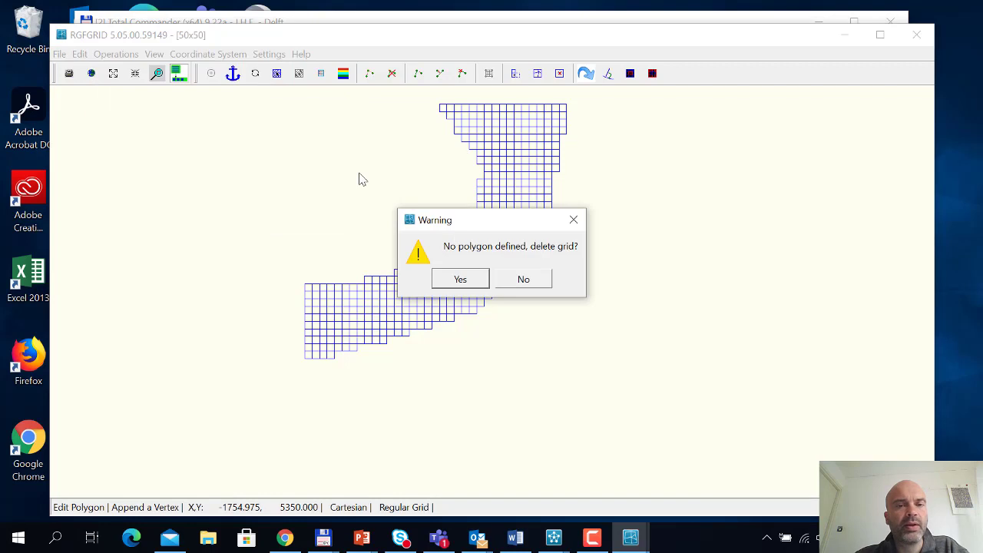
{"action": "left_click", "coordinate": [480, 278]}
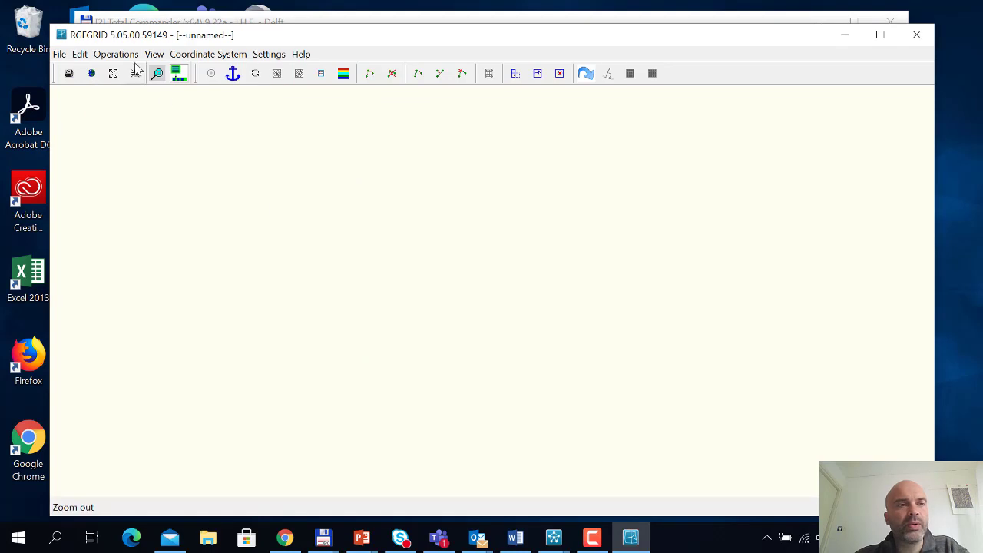
{"action": "left_click", "coordinate": [81, 55]}
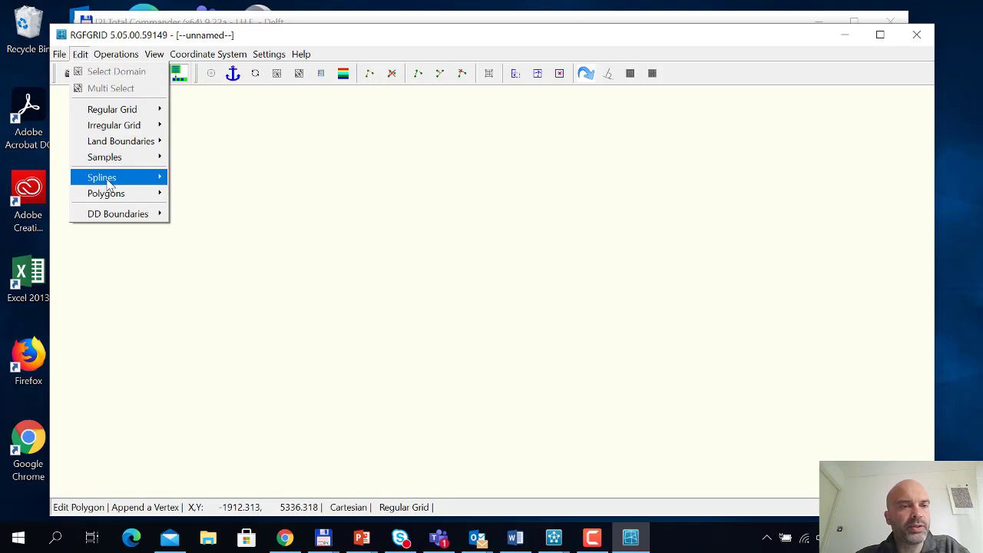
{"action": "mouse_move", "coordinate": [101, 178]}
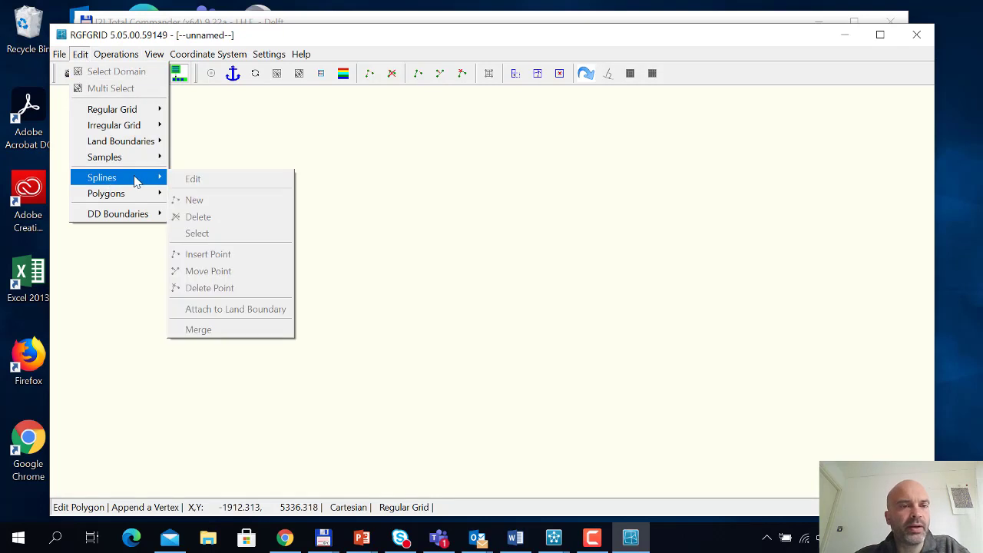
{"action": "left_click", "coordinate": [311, 35]}
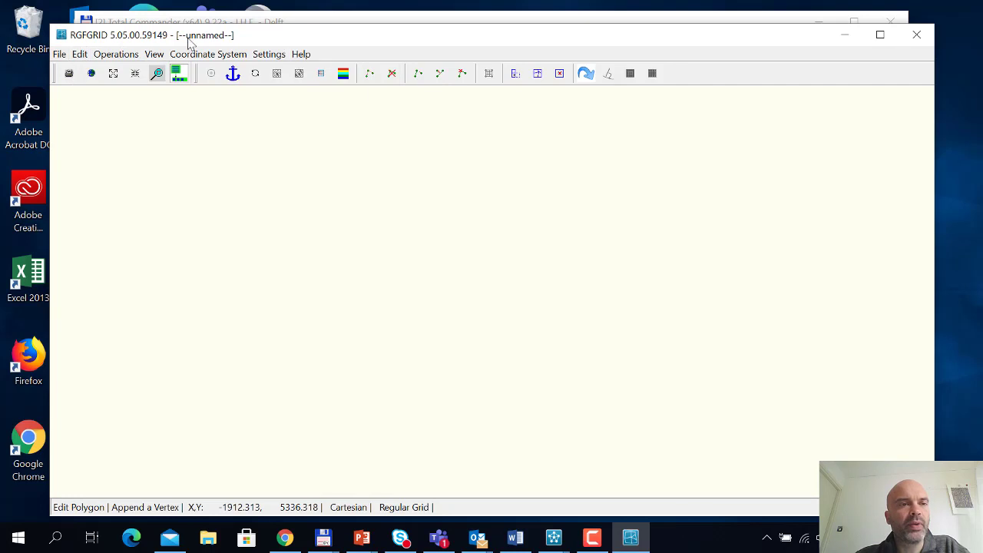
Quit RGFGRID, confirming the exit, and start it again with an empty session.
{"action": "left_click", "coordinate": [80, 54]}
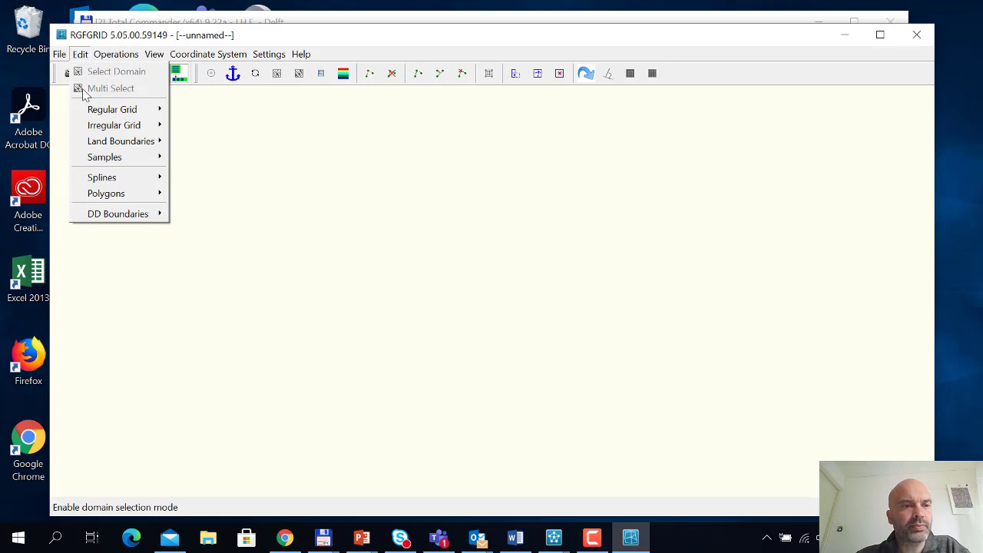
{"action": "mouse_move", "coordinate": [107, 180]}
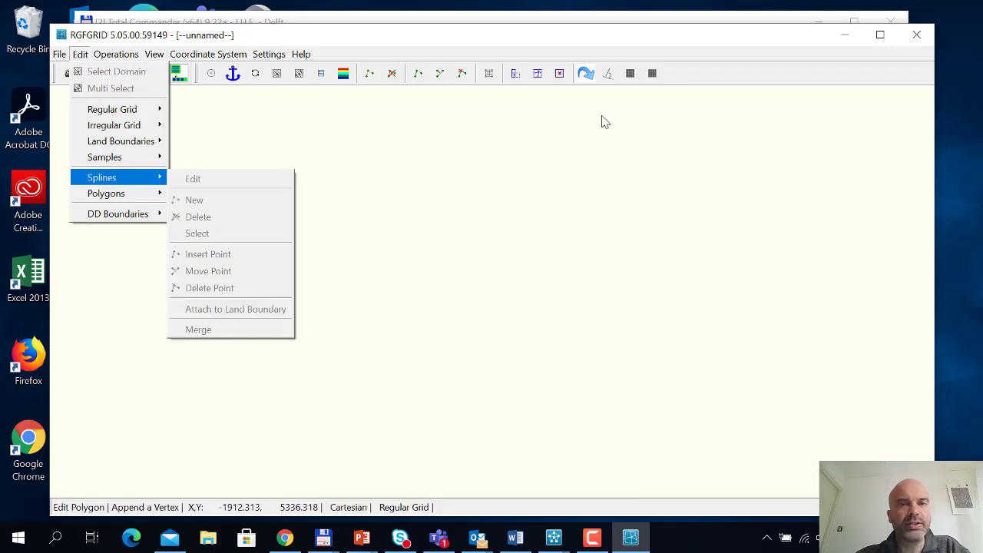
{"action": "key", "text": "Escape"}
{"action": "key", "text": "Escape"}
{"action": "left_click", "coordinate": [916, 35]}
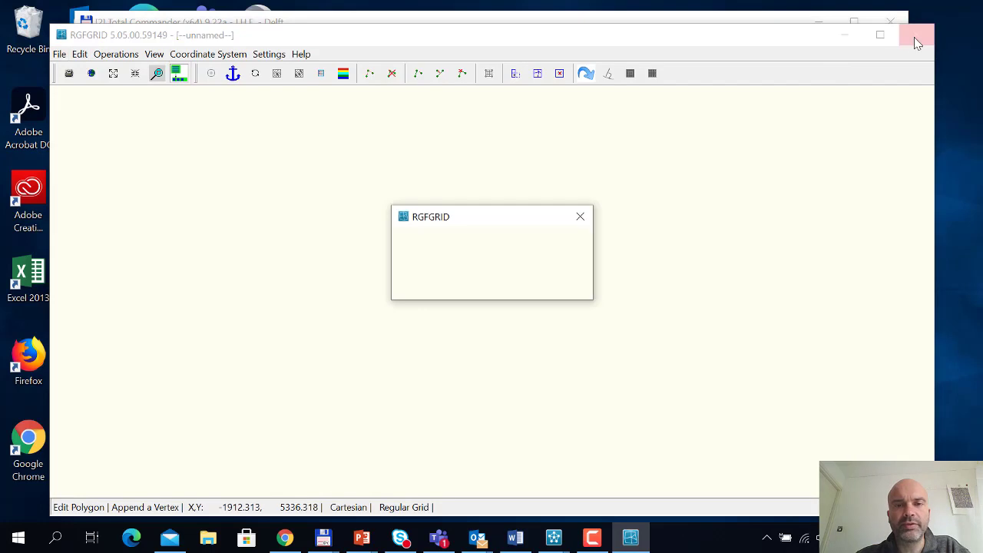
{"action": "left_click", "coordinate": [460, 282]}
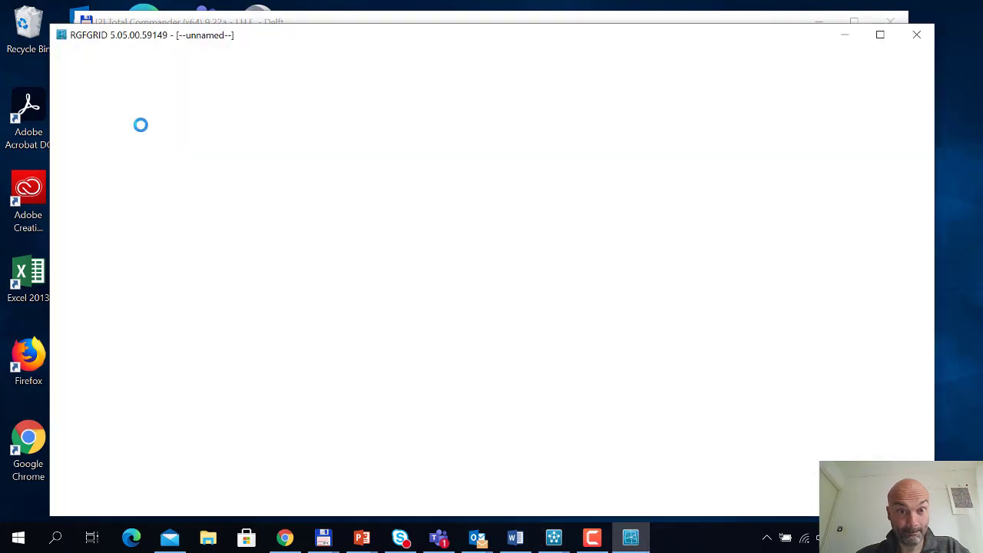
Enable spline editing and draw the outer curved spline through five points, rising from the lower left and arching over to the upper right.
{"action": "left_click", "coordinate": [80, 54]}
{"action": "mouse_move", "coordinate": [115, 179]}
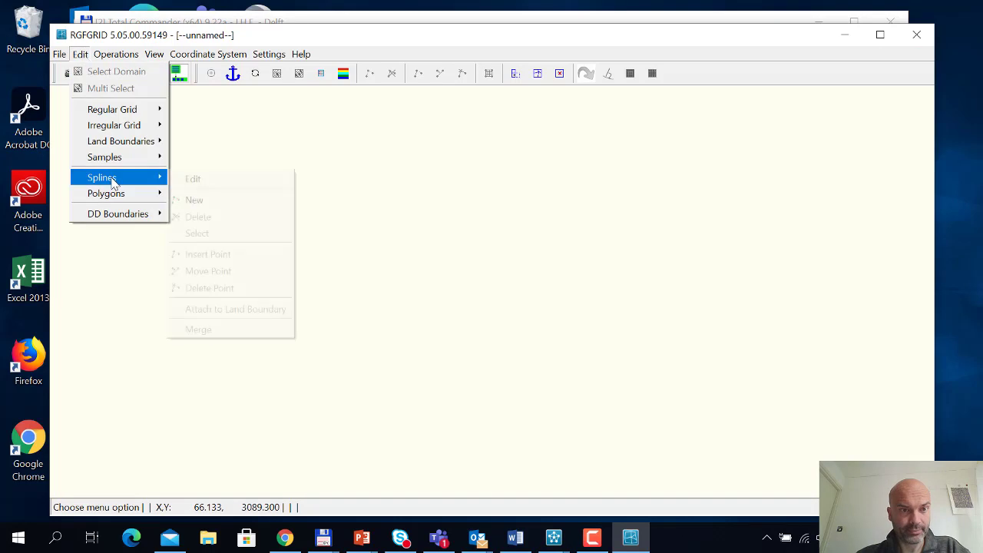
{"action": "left_click", "coordinate": [210, 181]}
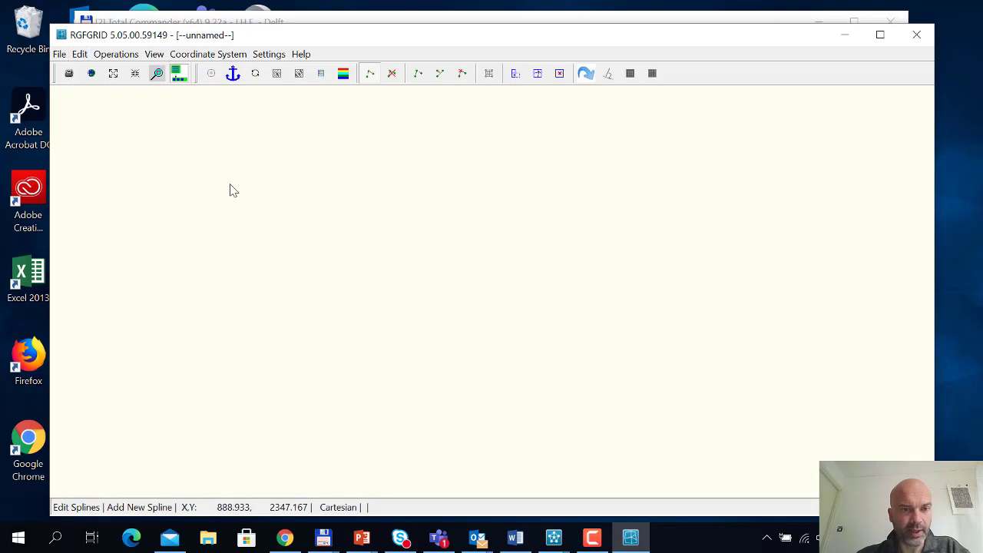
{"action": "left_click", "coordinate": [223, 348]}
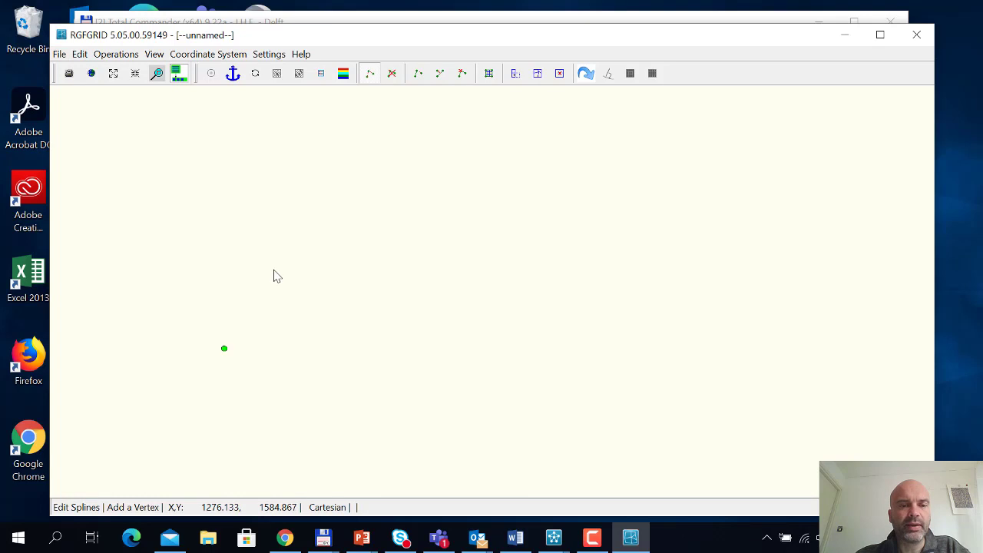
{"action": "left_click", "coordinate": [286, 240]}
{"action": "left_click", "coordinate": [395, 189]}
{"action": "left_click", "coordinate": [589, 170]}
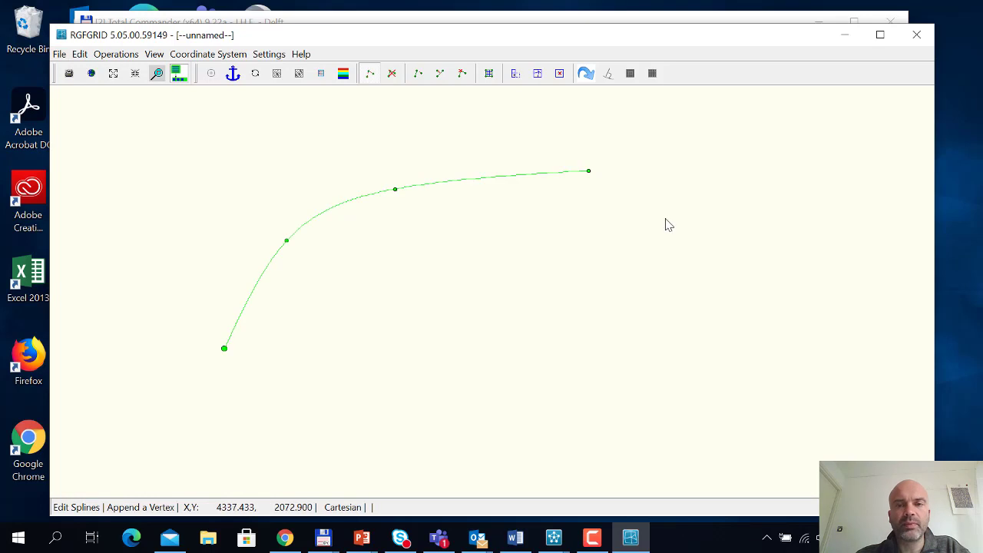
{"action": "left_click", "coordinate": [705, 209]}
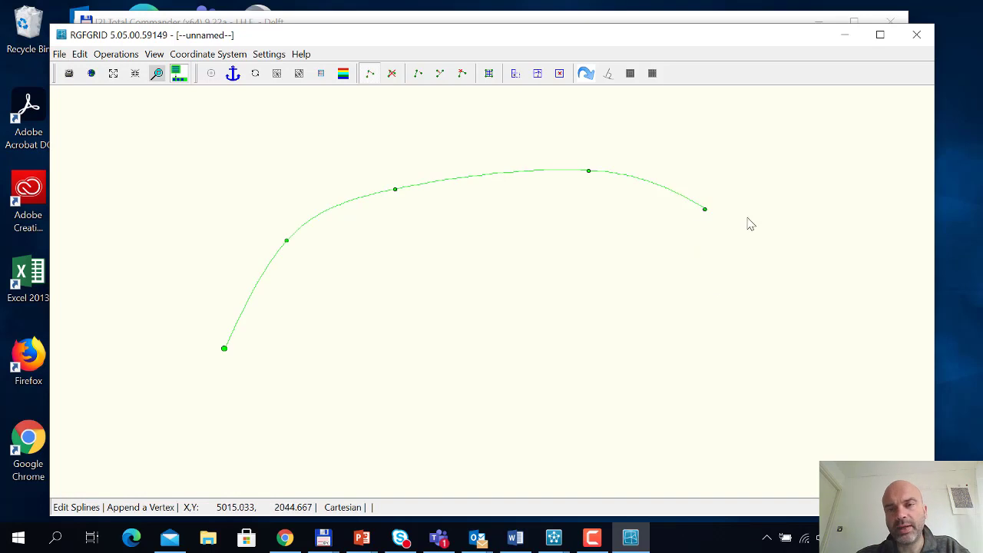
{"action": "right_click", "coordinate": [699, 284]}
Draw a second five-point spline beneath the first, roughly parallel to it, to form the inner side of the bend.
{"action": "left_click", "coordinate": [684, 264]}
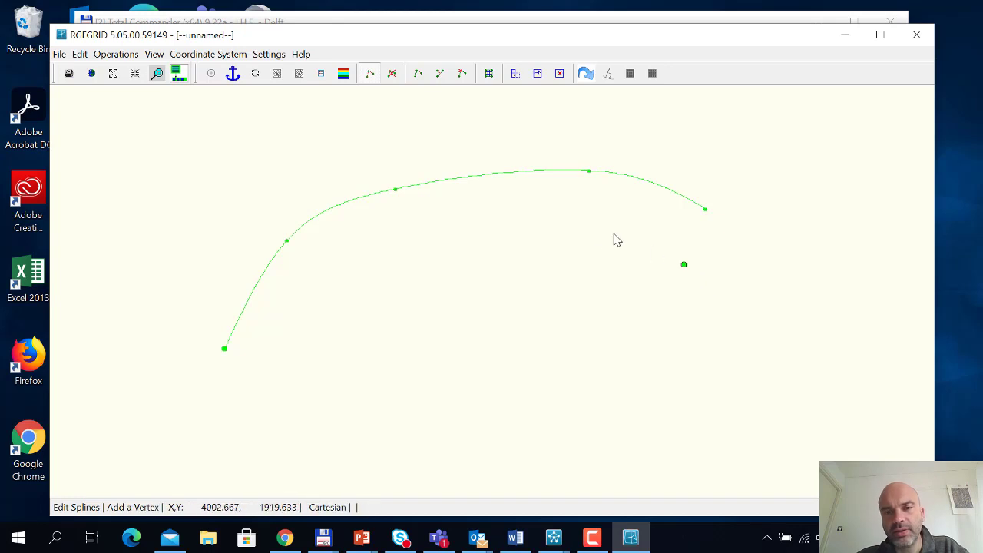
{"action": "left_click", "coordinate": [589, 233]}
{"action": "left_click", "coordinate": [406, 246]}
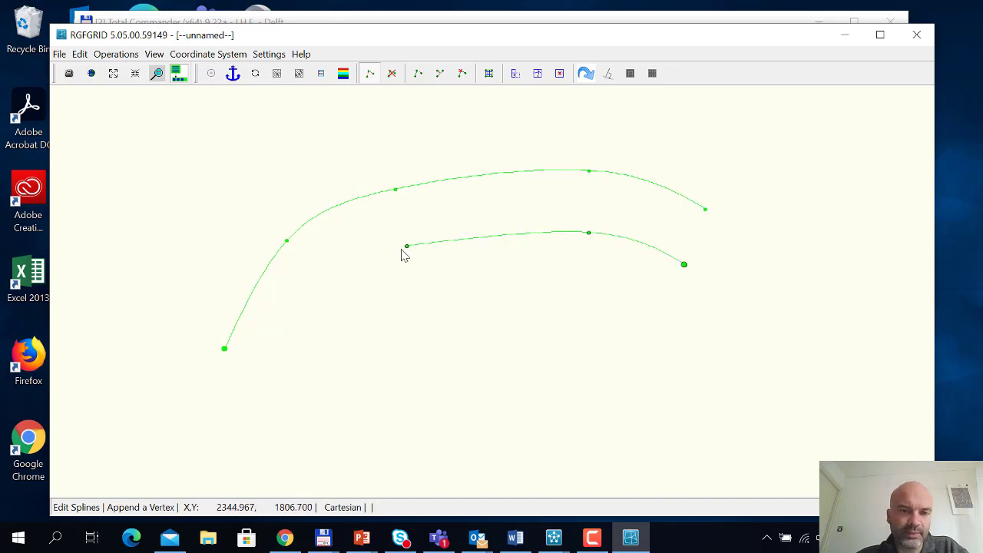
{"action": "left_click", "coordinate": [335, 282]}
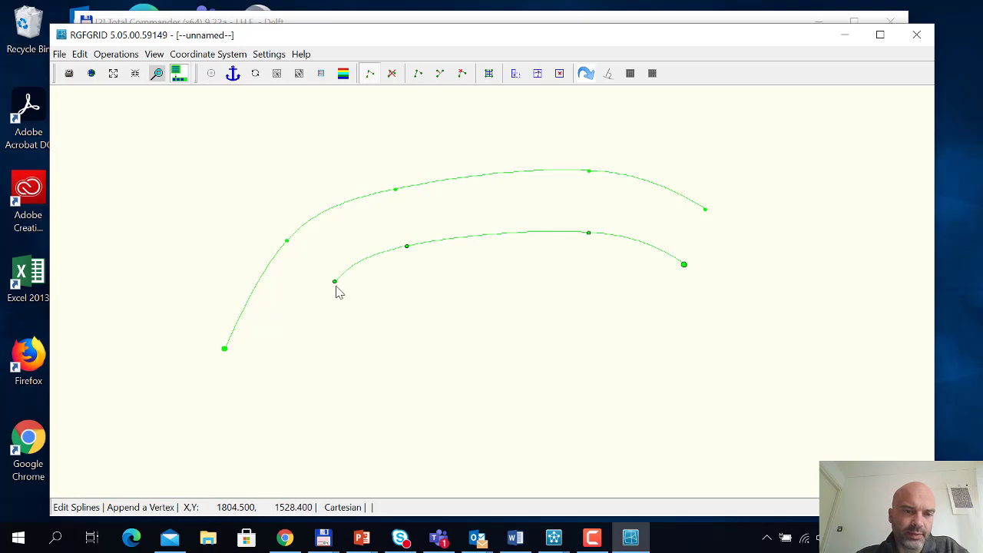
{"action": "left_click", "coordinate": [273, 370]}
{"action": "right_click", "coordinate": [289, 368]}
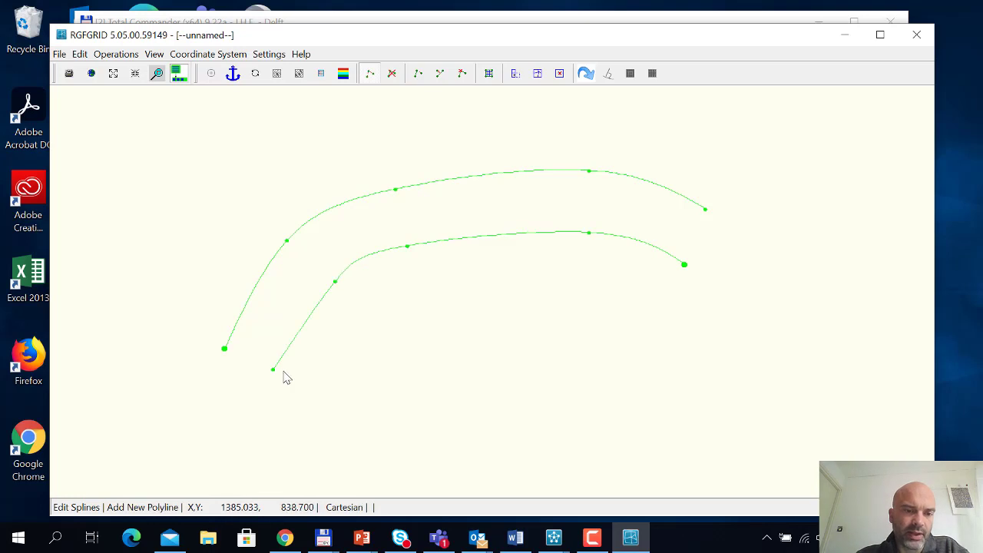
Draw a two-point cross spline at each end of the bend, crossing both long splines.
{"action": "left_click", "coordinate": [282, 371]}
{"action": "left_click", "coordinate": [222, 348]}
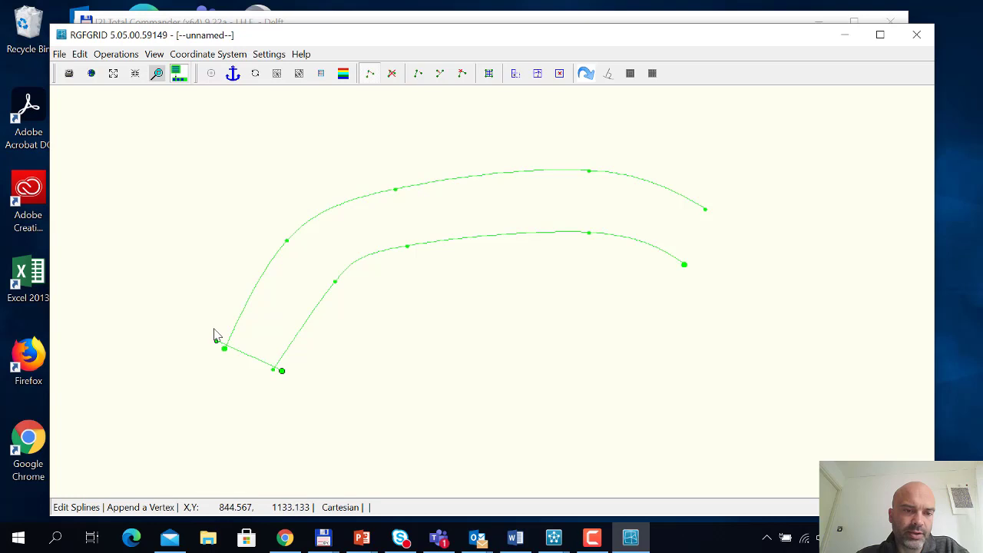
{"action": "right_click", "coordinate": [209, 321]}
{"action": "left_click", "coordinate": [671, 267]}
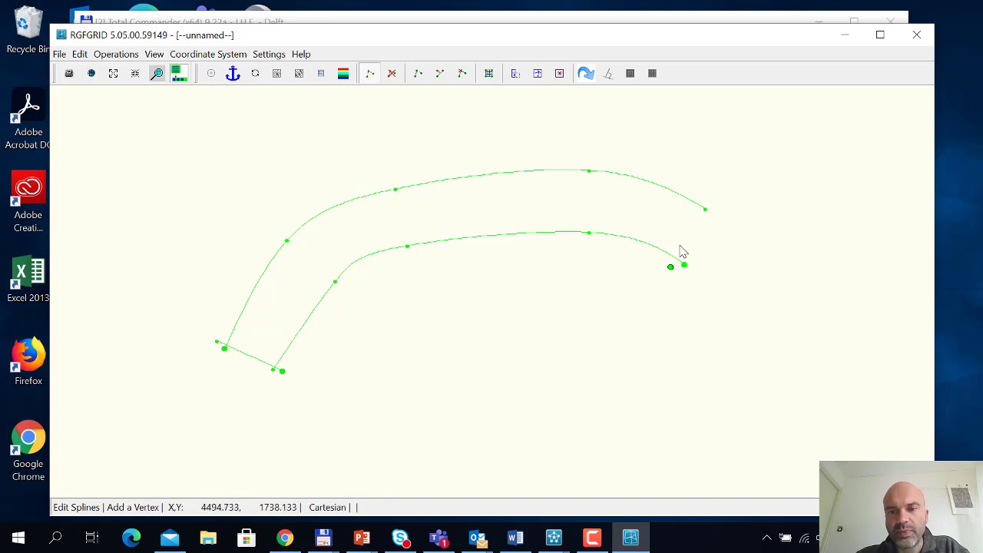
{"action": "left_click", "coordinate": [705, 195]}
{"action": "right_click", "coordinate": [744, 169]}
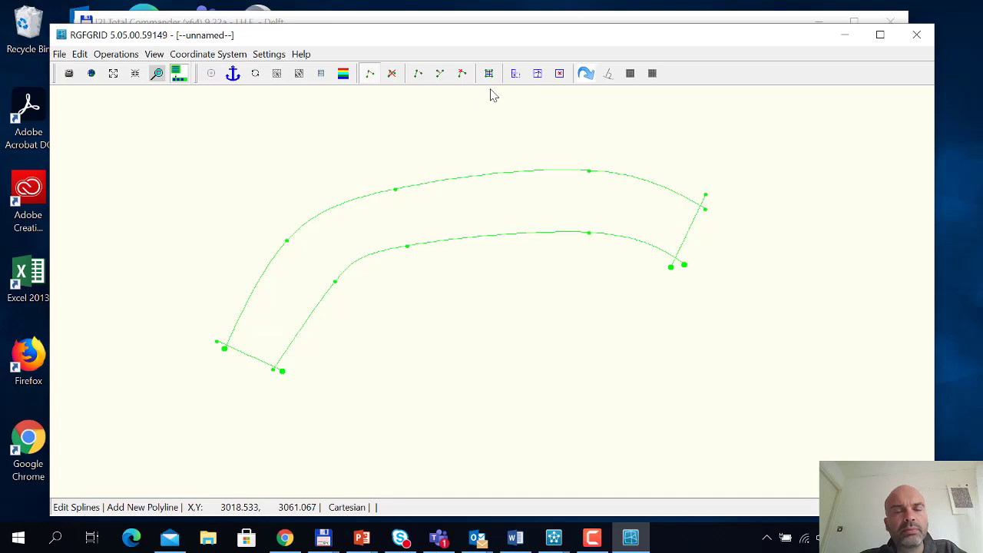
Set the general parameters to an M-refinement factor of 5 and an N-refinement factor of 20.
{"action": "left_click", "coordinate": [271, 54]}
{"action": "left_click", "coordinate": [286, 68]}
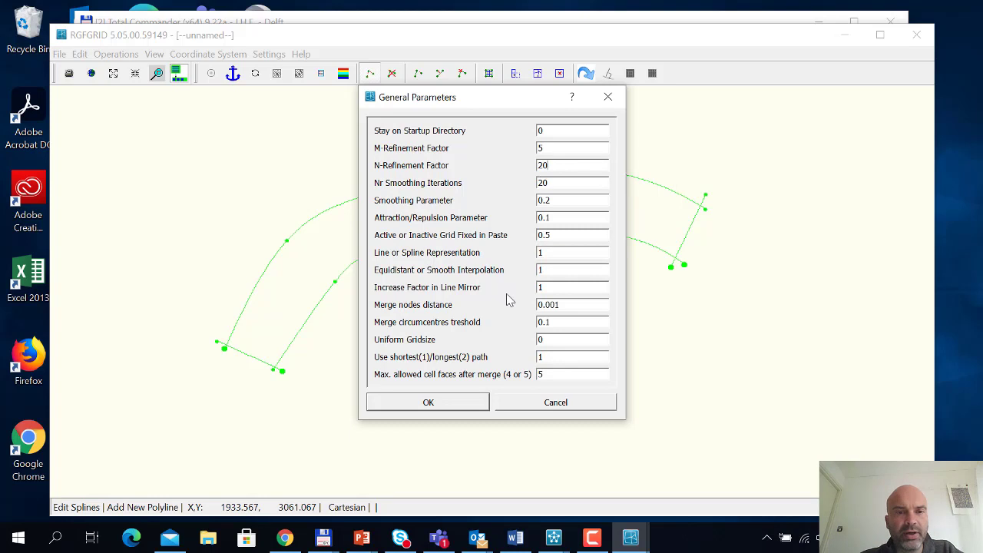
{"action": "left_click", "coordinate": [428, 403]}
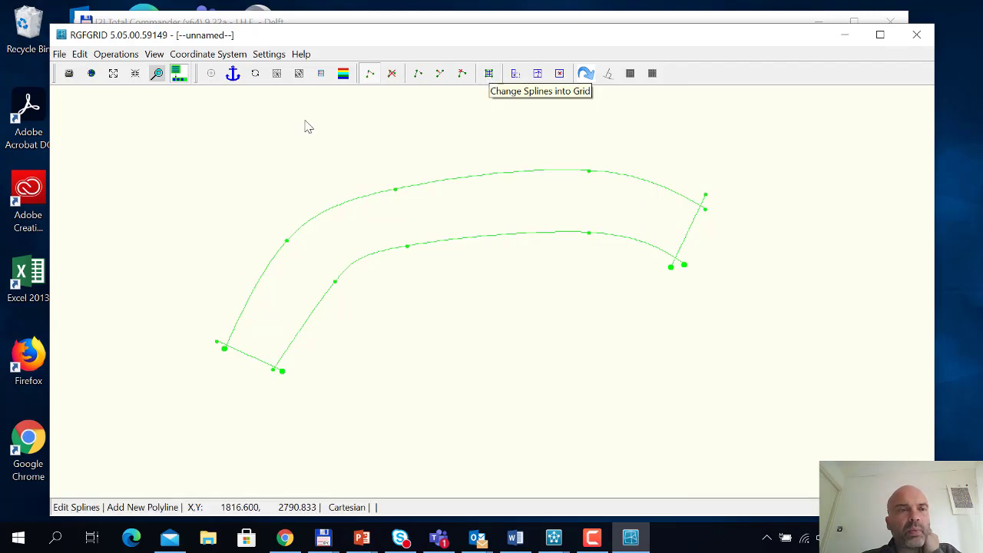
Change the four splines into a grid using the M 5 and N 20 refinement.
{"action": "left_click", "coordinate": [81, 54]}
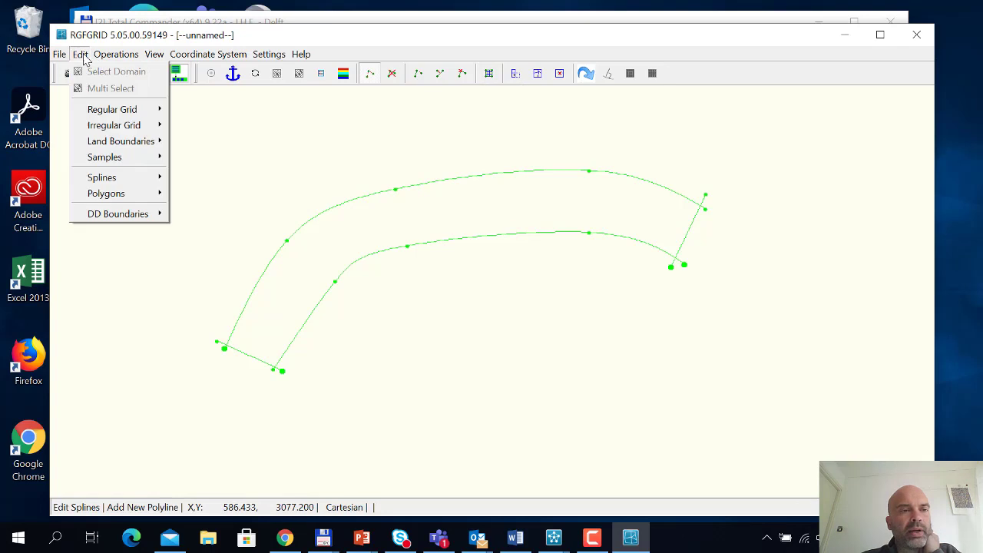
{"action": "mouse_move", "coordinate": [129, 179]}
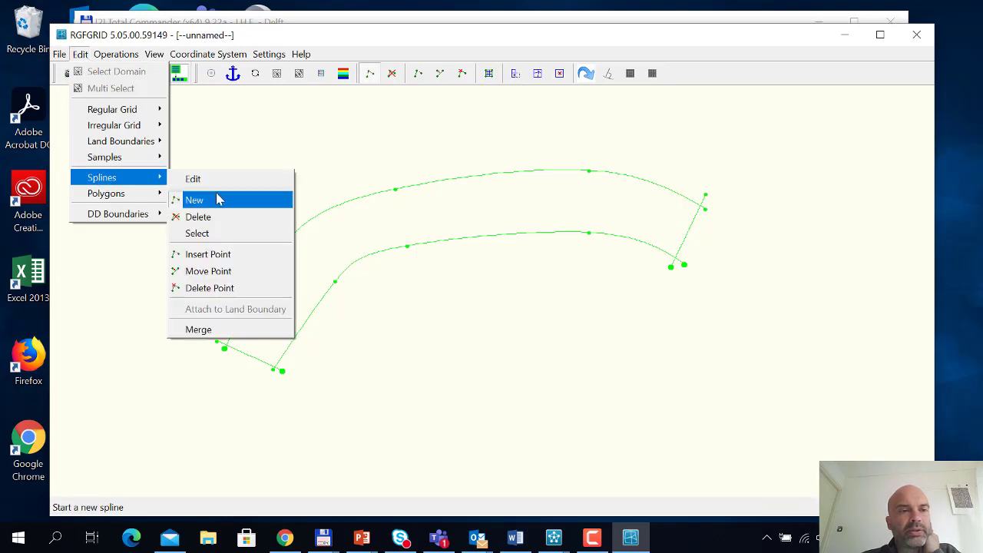
{"action": "mouse_move", "coordinate": [123, 56]}
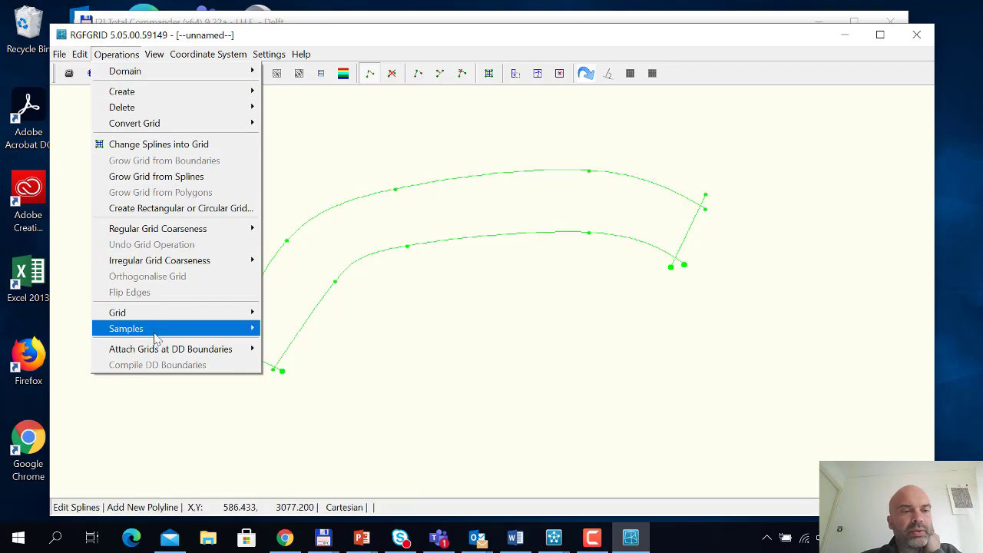
{"action": "left_click", "coordinate": [156, 145]}
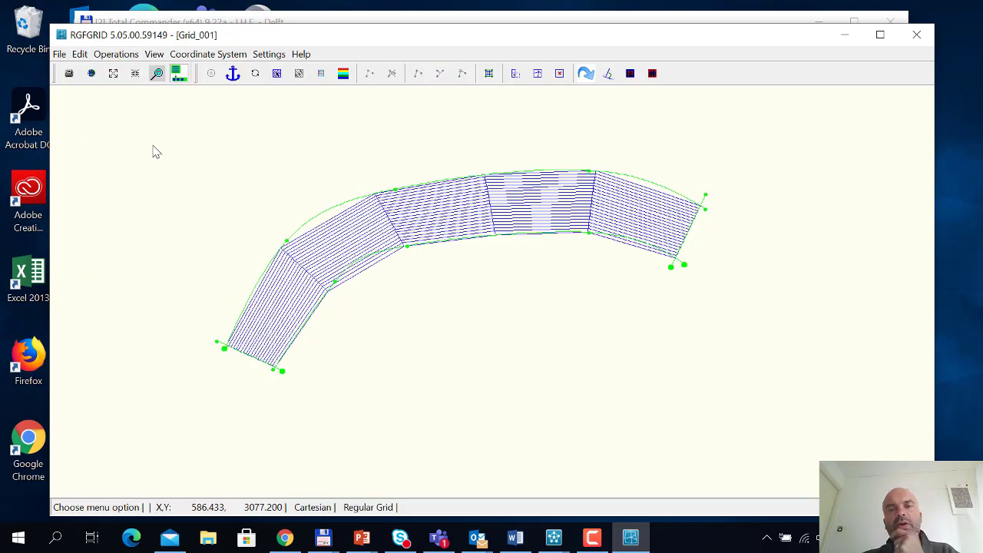
Delete the entire grid generated from the splines, keeping the splines.
{"action": "left_click", "coordinate": [116, 54]}
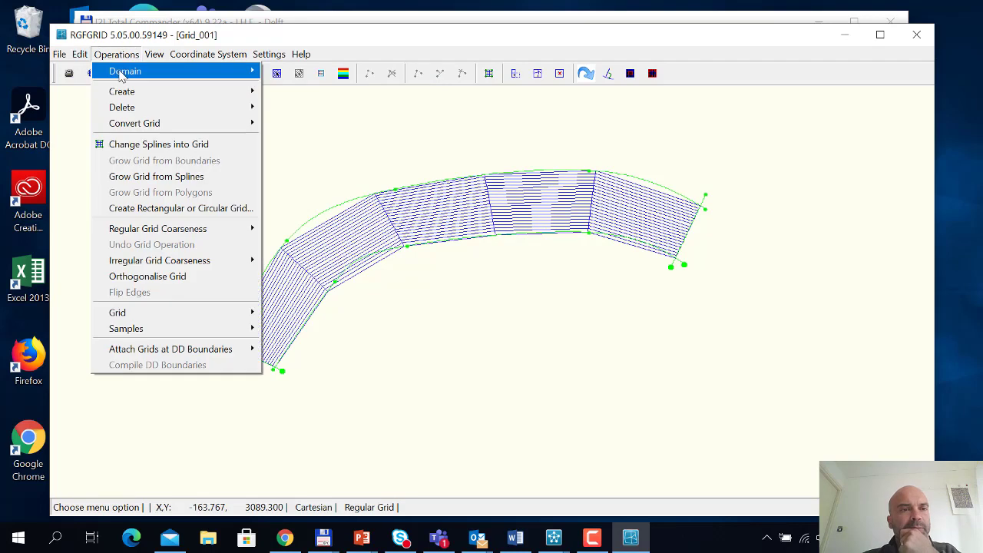
{"action": "mouse_move", "coordinate": [135, 109]}
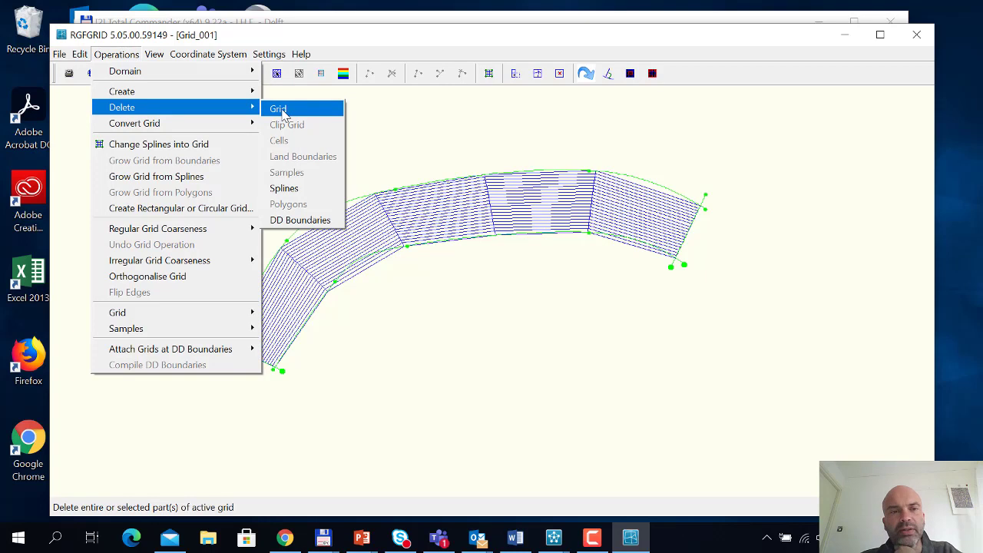
{"action": "left_click", "coordinate": [281, 110]}
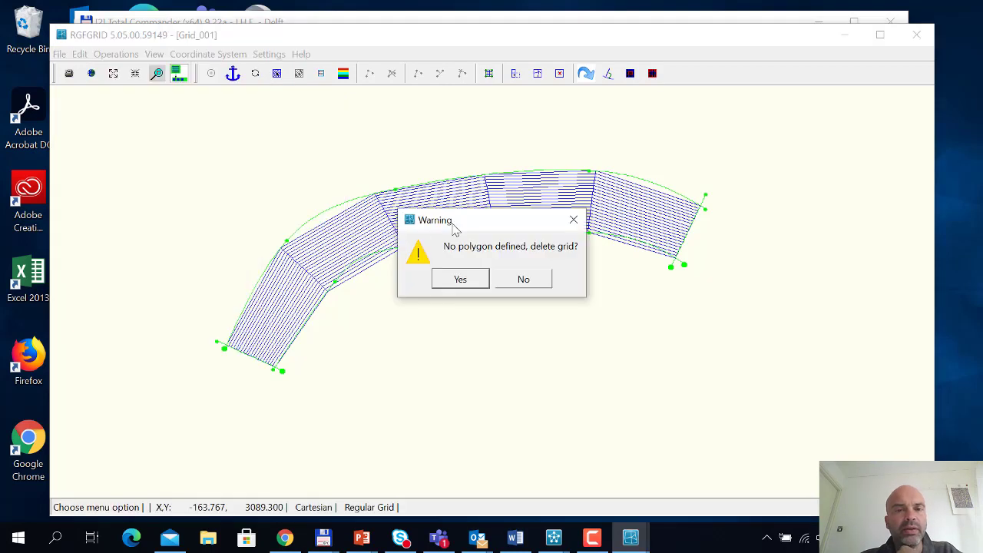
{"action": "left_click", "coordinate": [460, 280]}
Set the M-refinement factor to 20 and the N-refinement factor to 5 in the general parameters.
{"action": "left_click", "coordinate": [270, 54]}
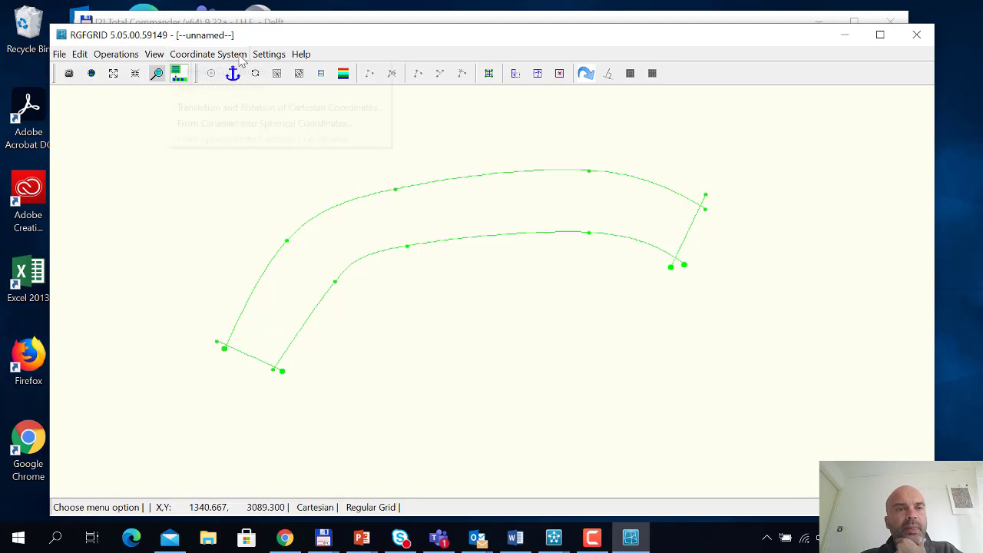
{"action": "left_click", "coordinate": [281, 72]}
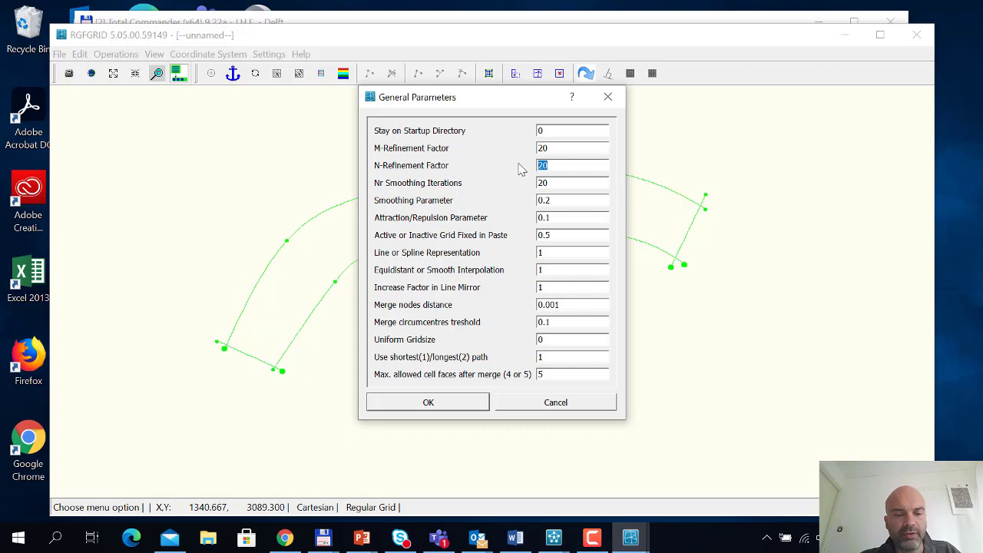
{"action": "type", "text": "5"}
{"action": "left_click", "coordinate": [459, 406]}
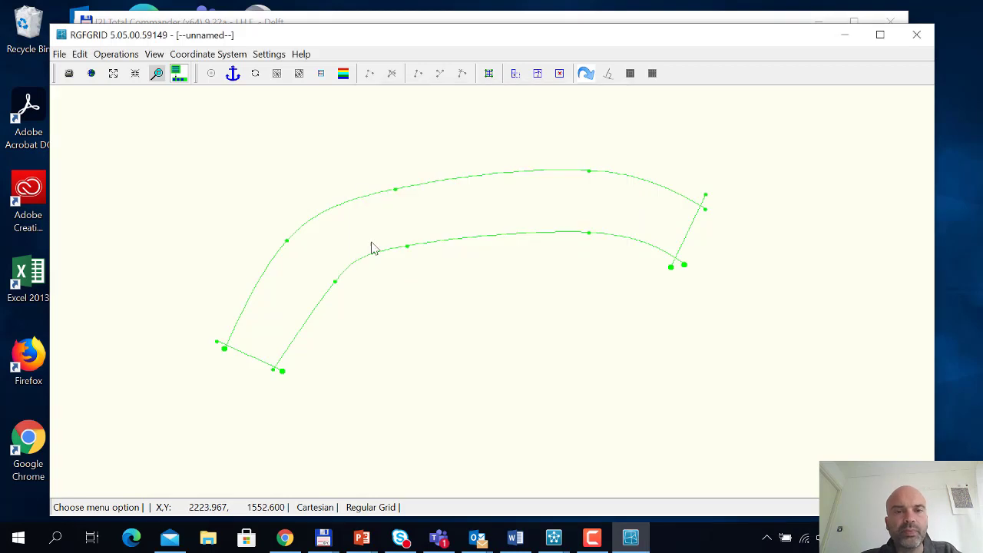
Change the splines into a grid again and orthogonalise the resulting curved grid.
{"action": "left_click", "coordinate": [490, 73]}
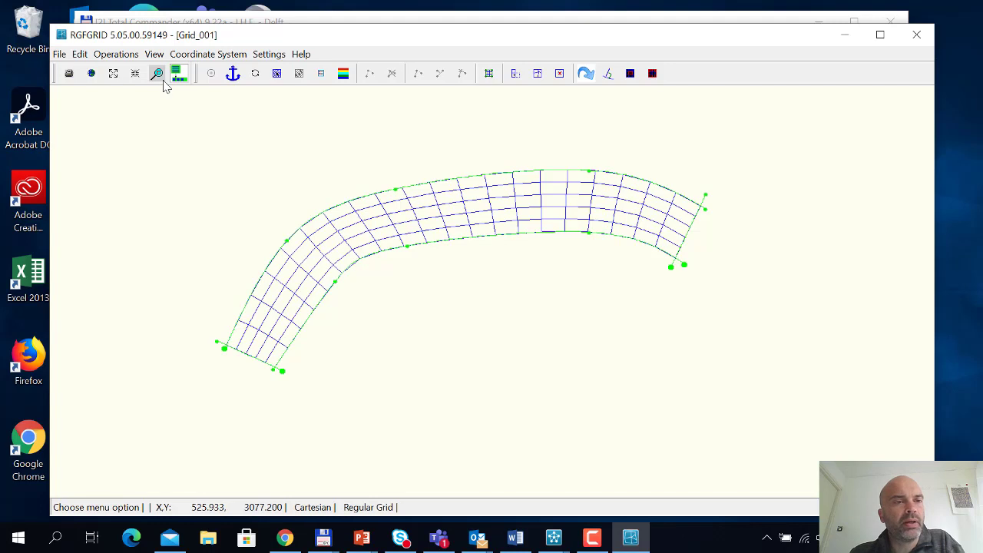
{"action": "left_click", "coordinate": [121, 56]}
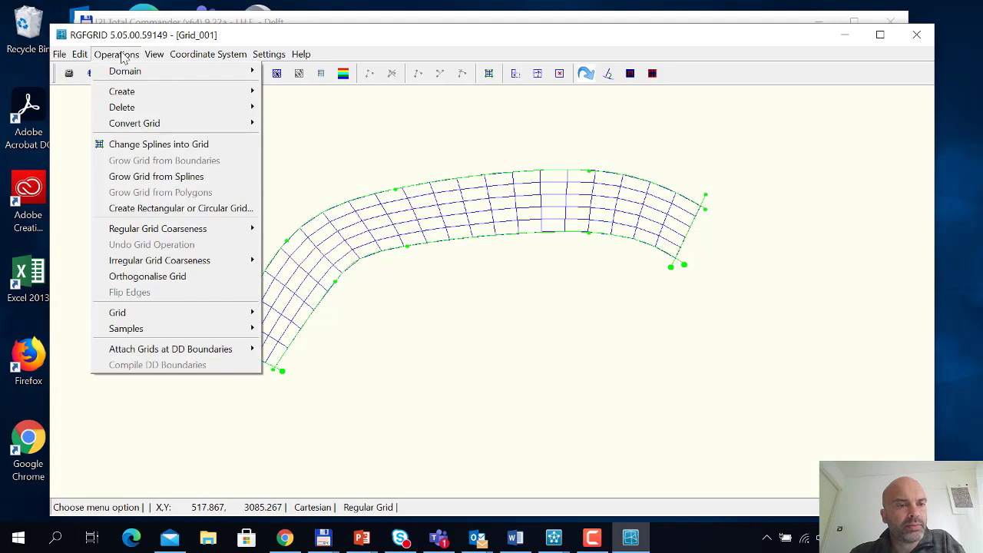
{"action": "left_click", "coordinate": [151, 278]}
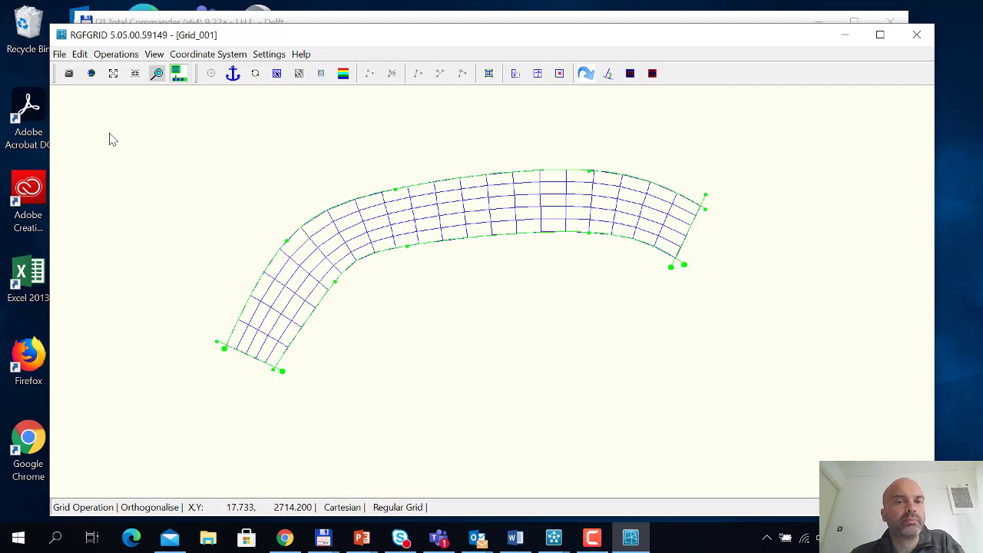
Export the grid in Delft3D-FLOW format as Grid_001 (*.grd) to the d3dbasin folder.
{"action": "left_click", "coordinate": [59, 54]}
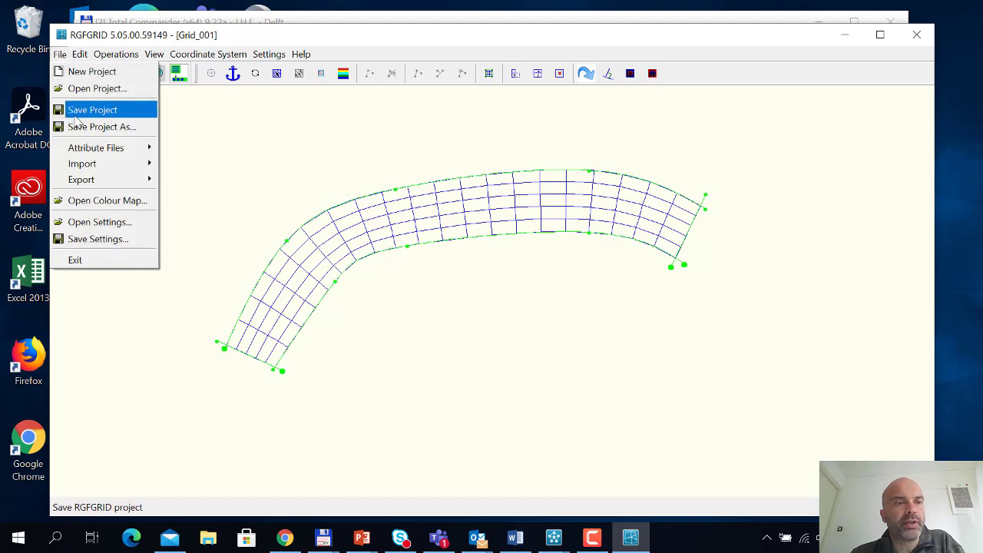
{"action": "mouse_move", "coordinate": [92, 180]}
{"action": "left_click", "coordinate": [184, 181]}
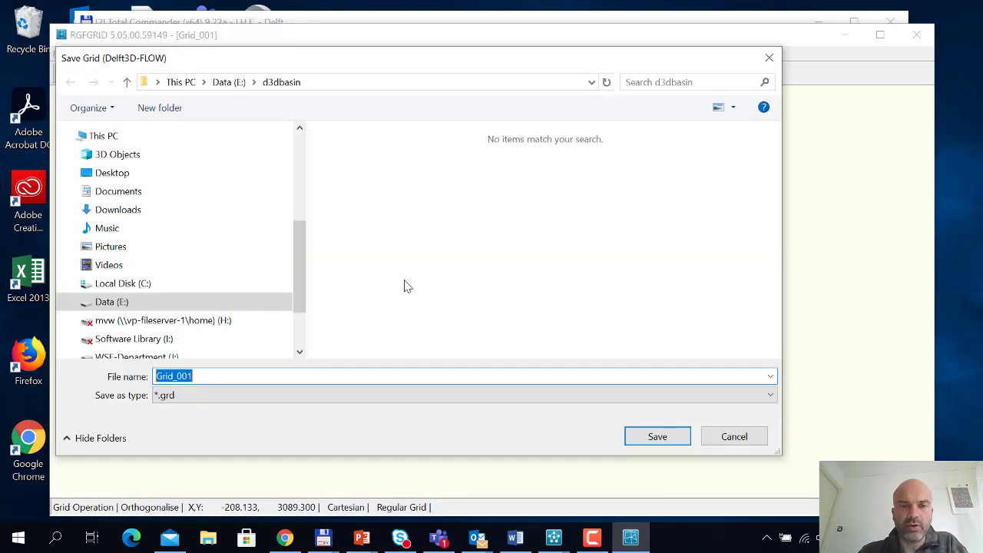
{"action": "key", "text": "Return"}
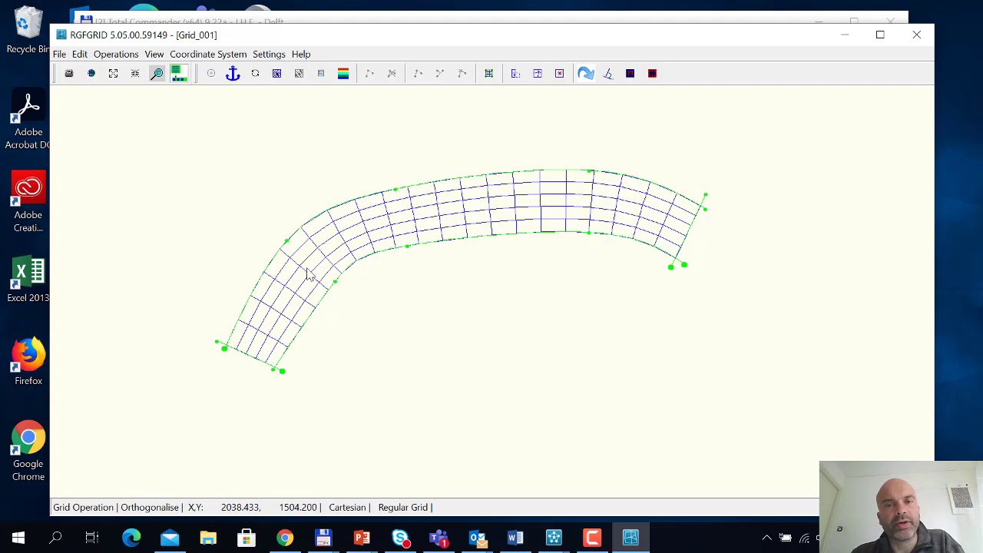
Delete all the splines around the curved grid, keeping the grid itself.
{"action": "left_click", "coordinate": [116, 54]}
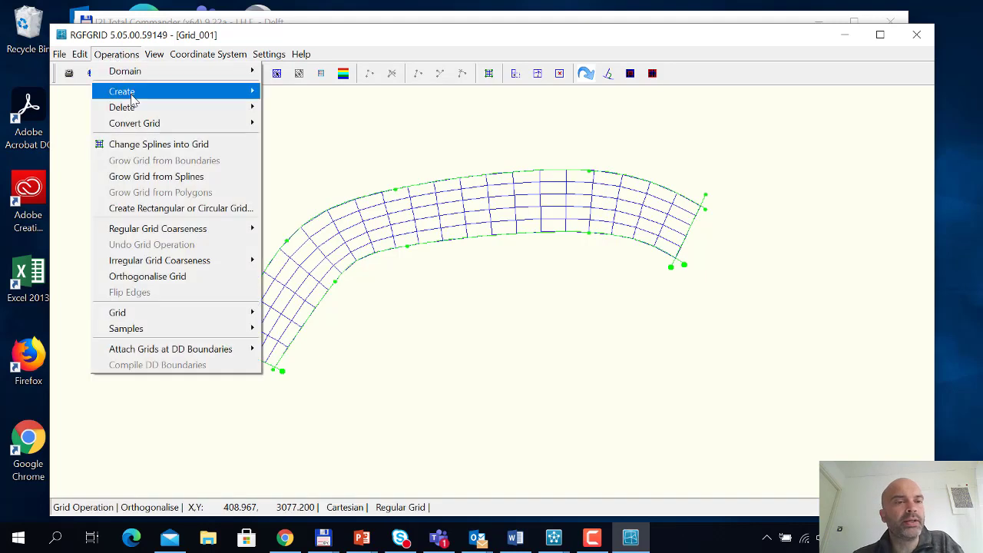
{"action": "mouse_move", "coordinate": [135, 108]}
{"action": "left_click", "coordinate": [283, 188]}
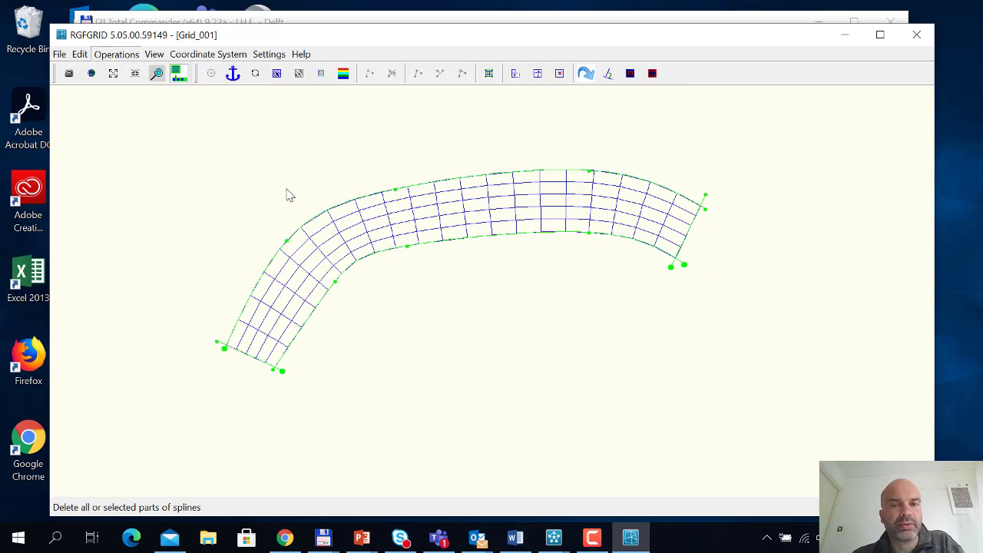
Draw a new straight four-point spline running diagonally just beyond the right-hand end of the curved grid, extending well past both its edges.
{"action": "left_click", "coordinate": [80, 56]}
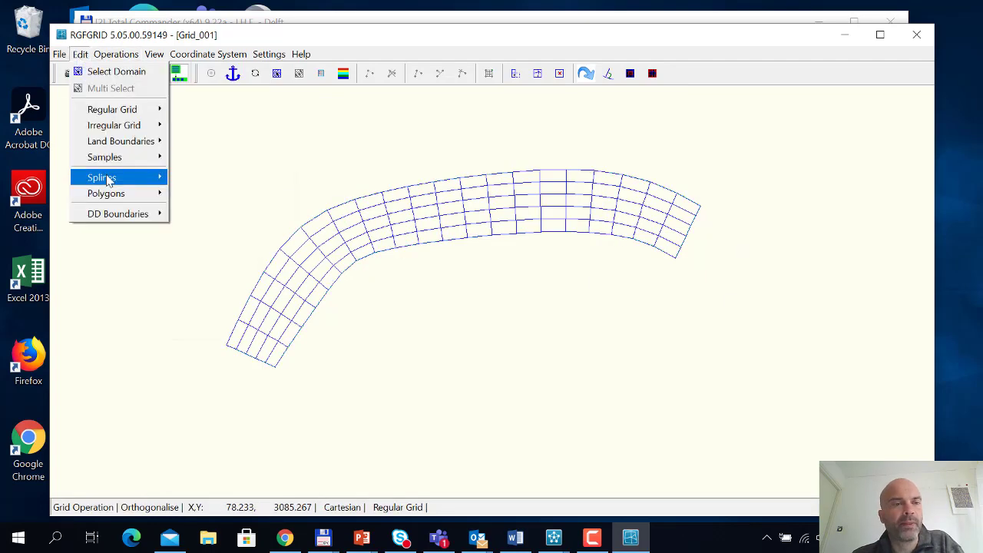
{"action": "mouse_move", "coordinate": [142, 182]}
{"action": "left_click", "coordinate": [202, 182]}
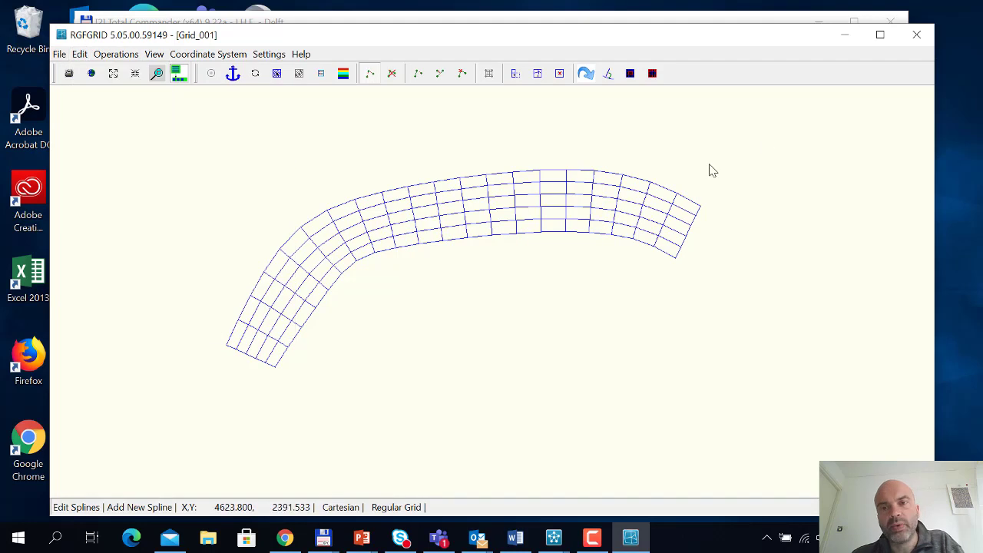
{"action": "left_click", "coordinate": [751, 121]}
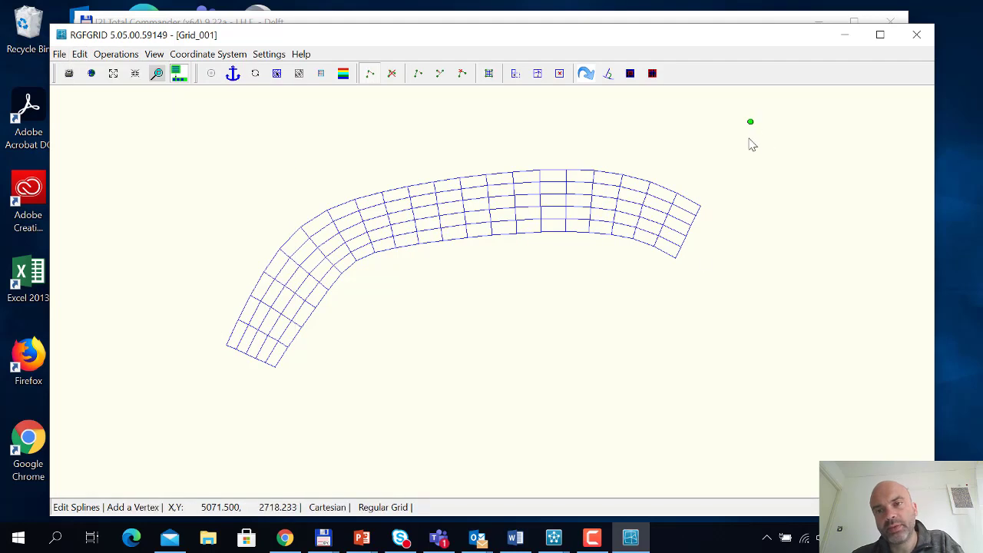
{"action": "left_click", "coordinate": [705, 222]}
{"action": "left_click", "coordinate": [665, 311]}
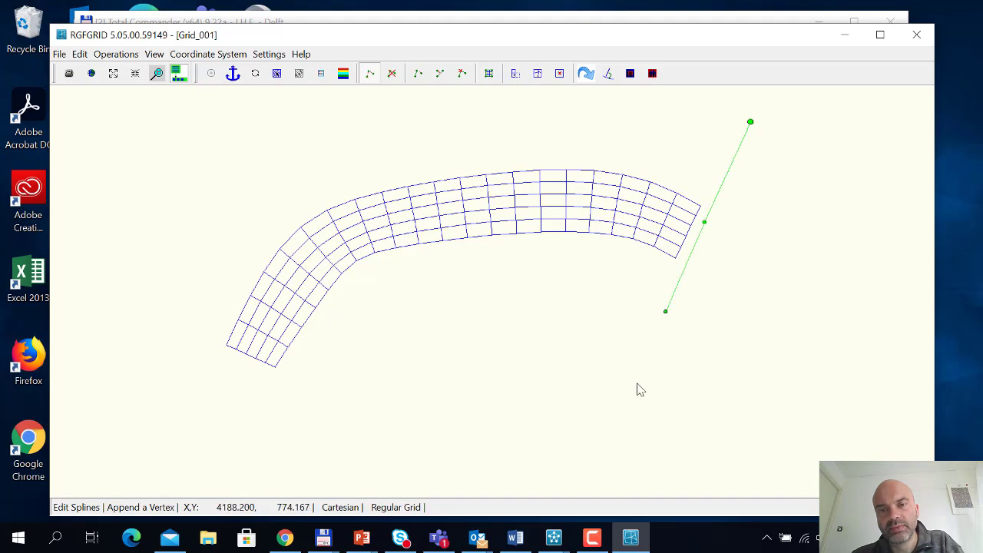
{"action": "left_click", "coordinate": [625, 397]}
{"action": "right_click", "coordinate": [666, 421]}
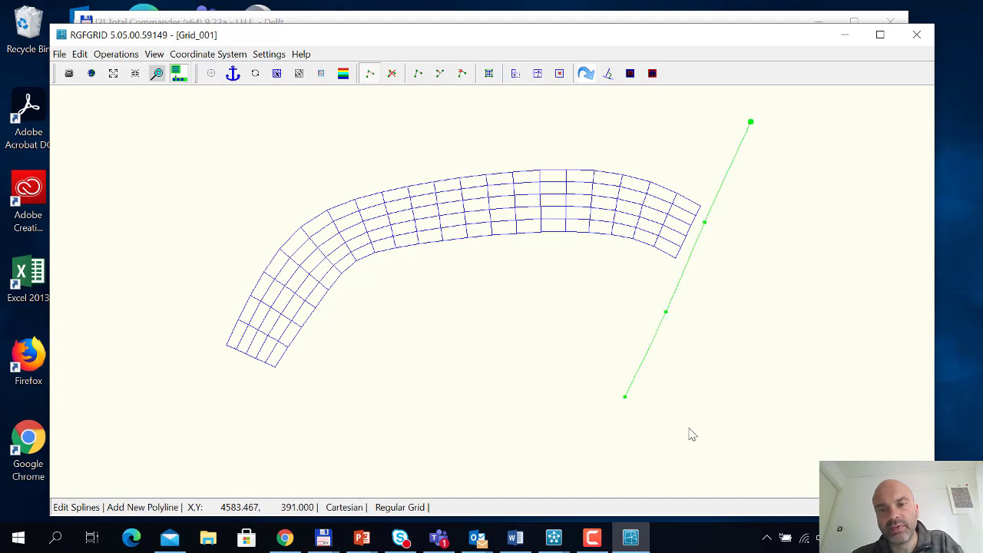
Draw a second four-point spline parallel to the first, on its side facing away from the curved grid.
{"action": "left_click", "coordinate": [680, 423]}
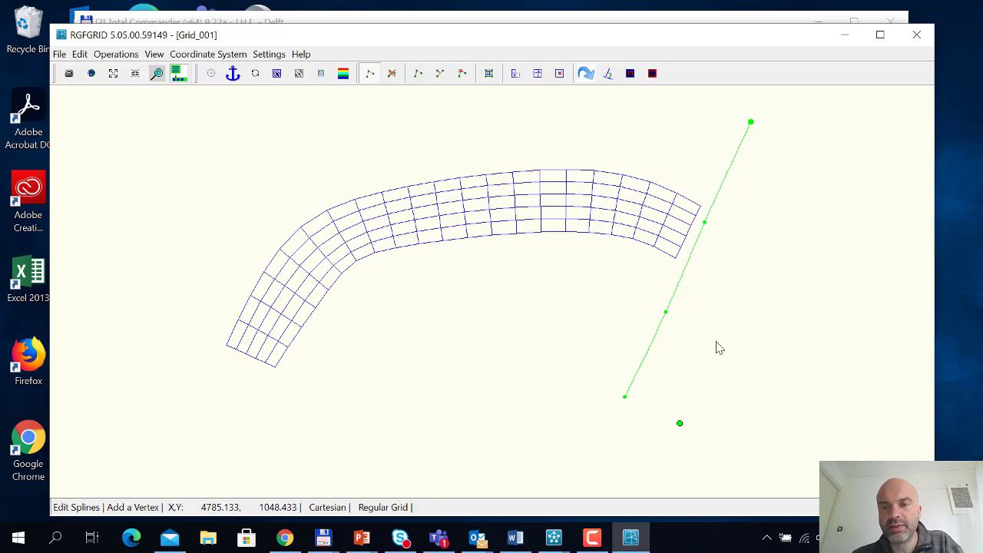
{"action": "left_click", "coordinate": [720, 331]}
{"action": "left_click", "coordinate": [758, 245]}
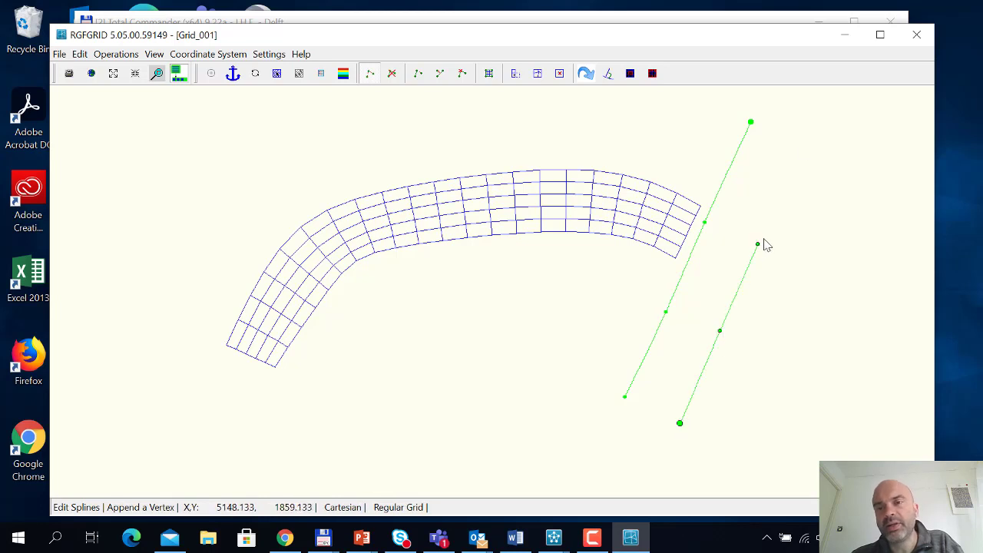
{"action": "left_click", "coordinate": [805, 143]}
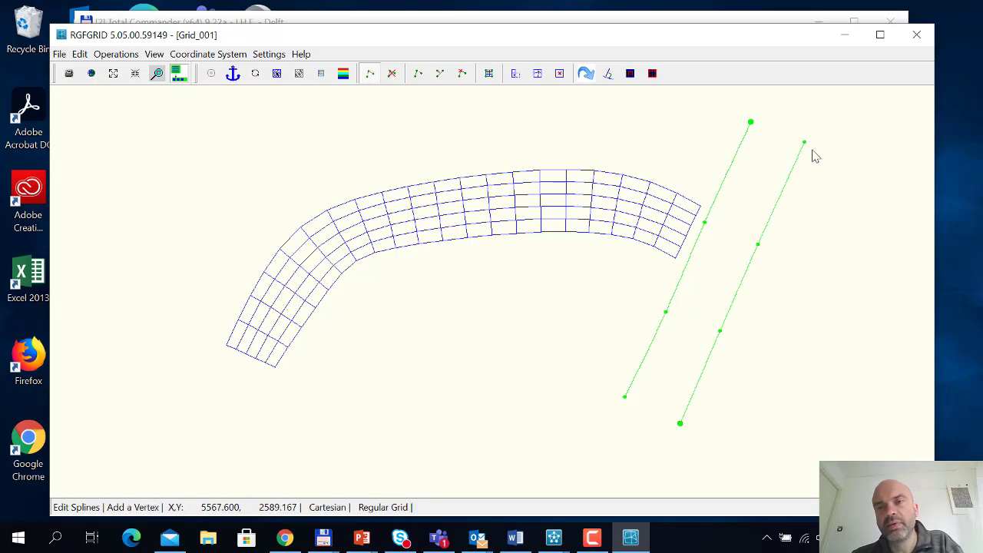
Draw two short two-point splines crossing both long splines at their upper and lower ends to enclose the strip.
{"action": "left_click", "coordinate": [812, 148]}
{"action": "left_click", "coordinate": [739, 123]}
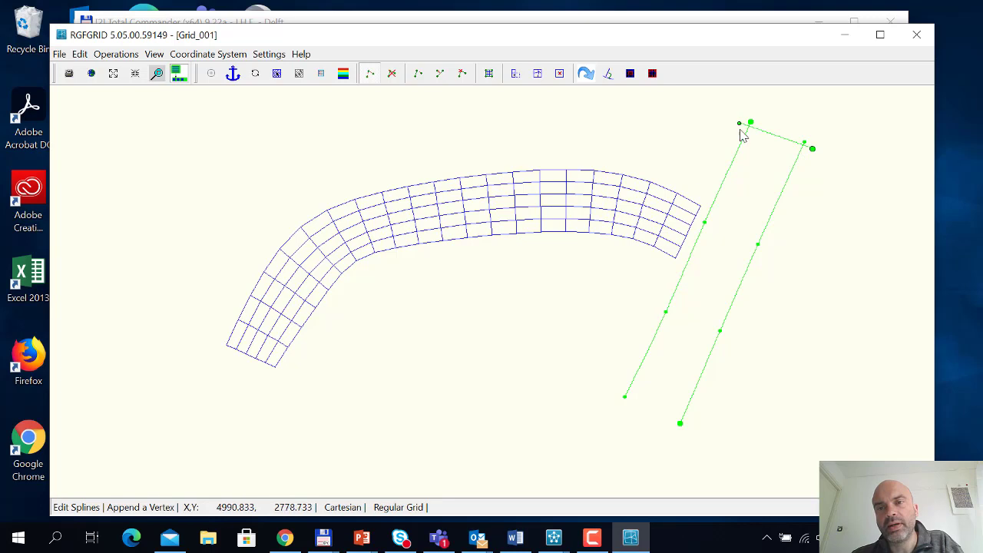
{"action": "right_click", "coordinate": [693, 188]}
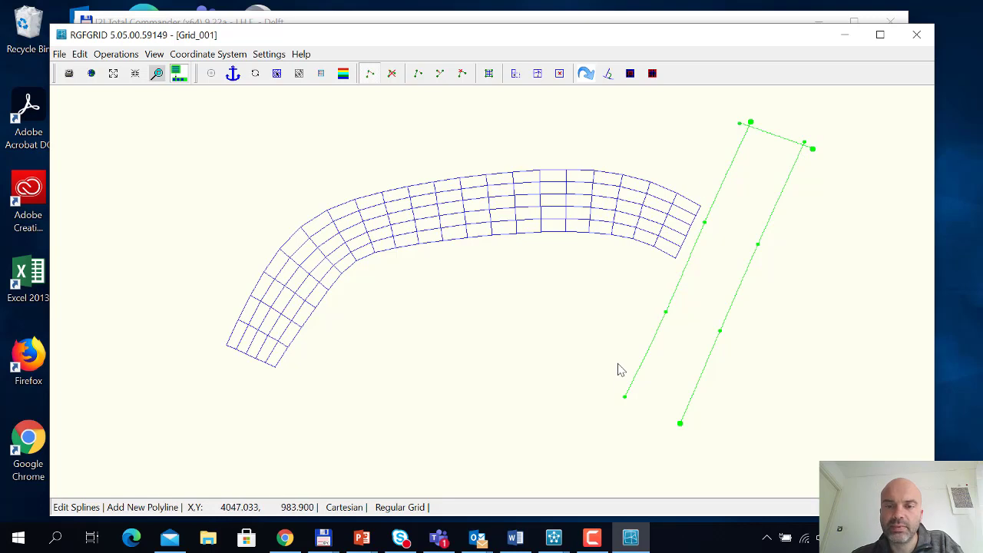
{"action": "left_click", "coordinate": [616, 390]}
{"action": "left_click", "coordinate": [693, 425]}
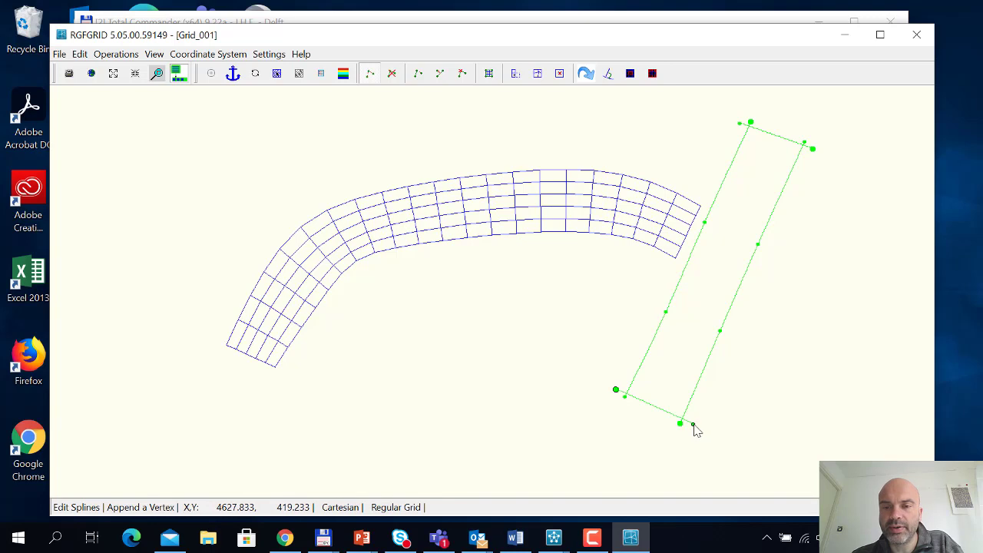
Change the four new splines into a grid and orthogonalise the resulting straight grid.
{"action": "left_click", "coordinate": [489, 74]}
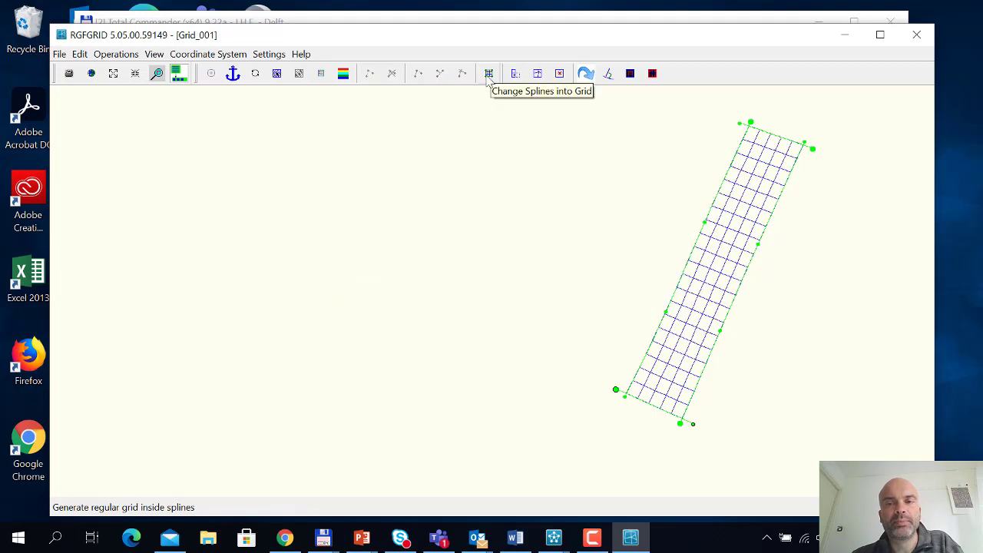
{"action": "left_click", "coordinate": [116, 54]}
{"action": "left_click", "coordinate": [144, 277]}
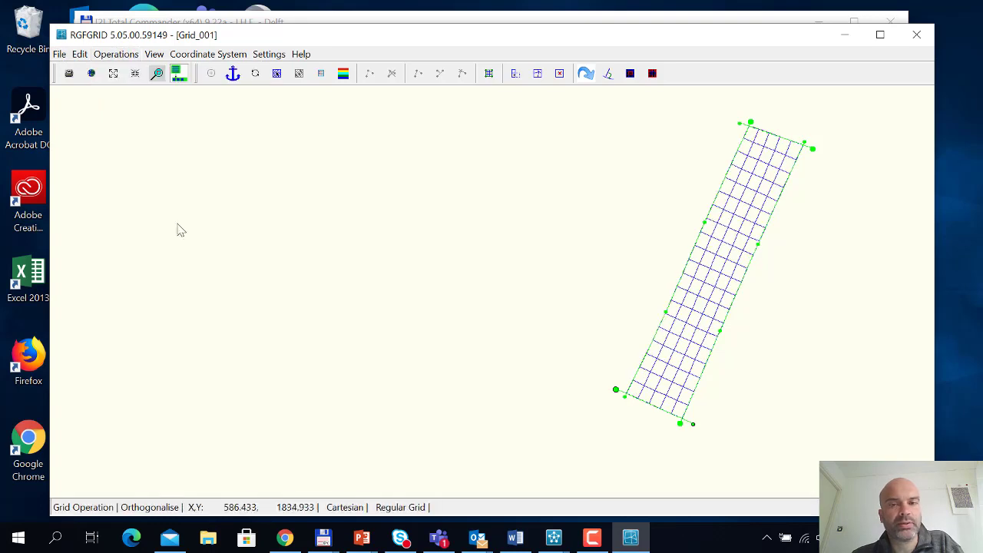
Export the straight grid in Delft3D-FLOW format as Grid_002 (*.grd) to the d3dbasin folder.
{"action": "left_click", "coordinate": [59, 54]}
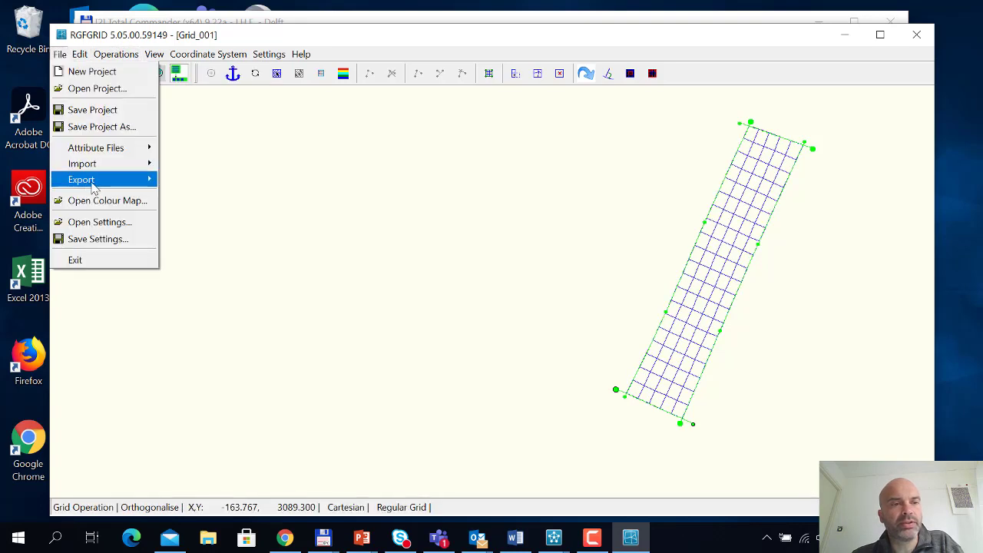
{"action": "mouse_move", "coordinate": [81, 179]}
{"action": "left_click", "coordinate": [201, 180]}
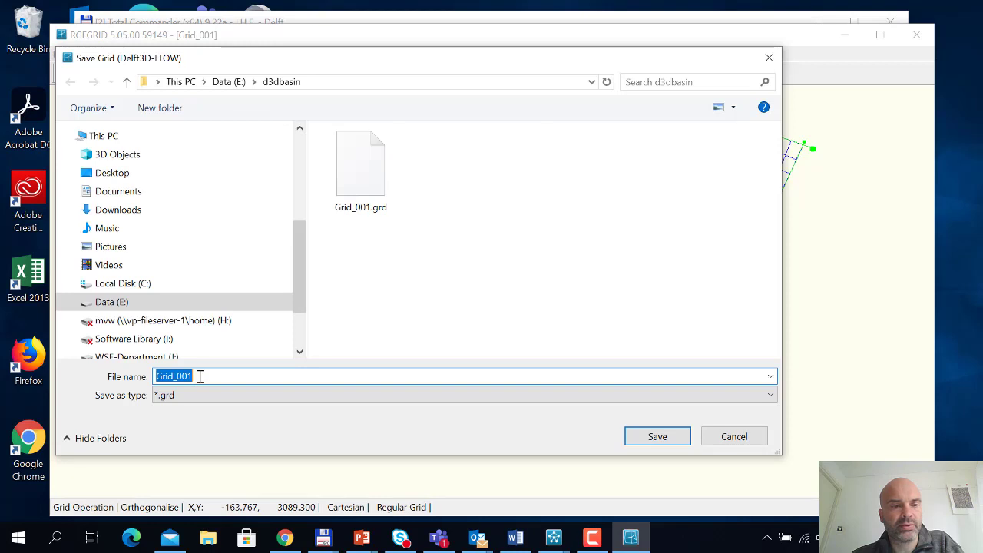
{"action": "left_click", "coordinate": [228, 376]}
{"action": "key", "text": "BackSpace"}
{"action": "type", "text": "2"}
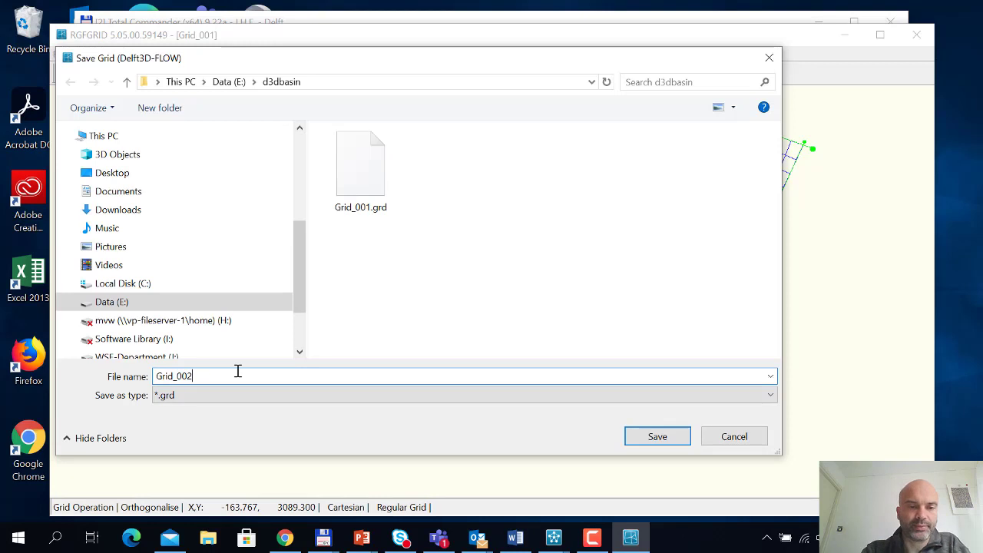
{"action": "key", "text": "Return"}
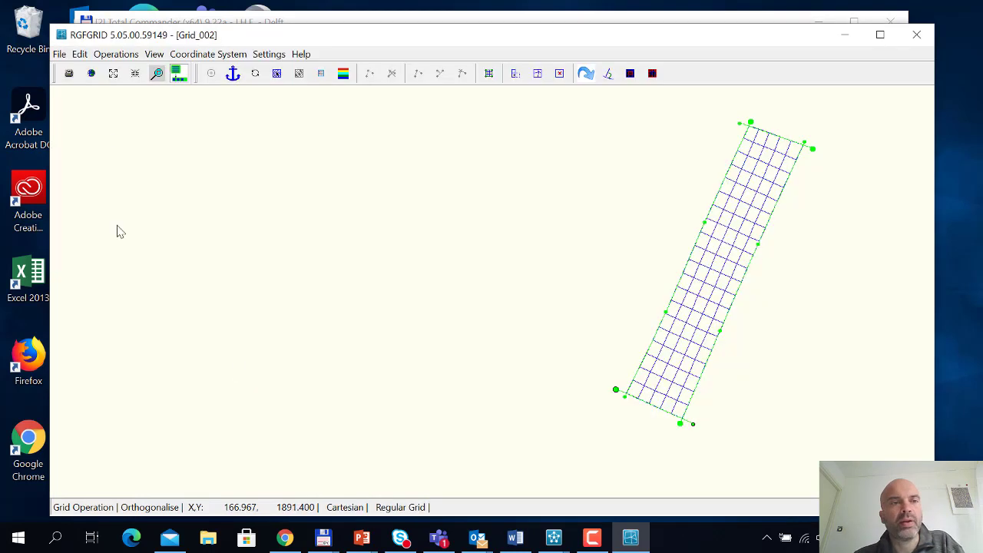
Import the Delft3D-FLOW grid Grid_001.grd from the d3dbasin folder alongside the straight grid.
{"action": "left_click", "coordinate": [59, 53]}
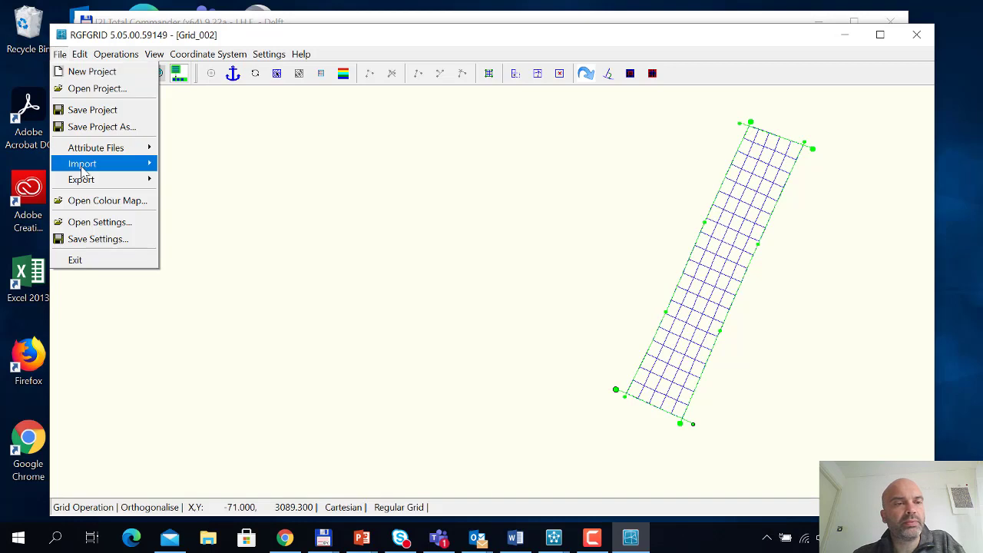
{"action": "mouse_move", "coordinate": [91, 170]}
{"action": "left_click", "coordinate": [192, 164]}
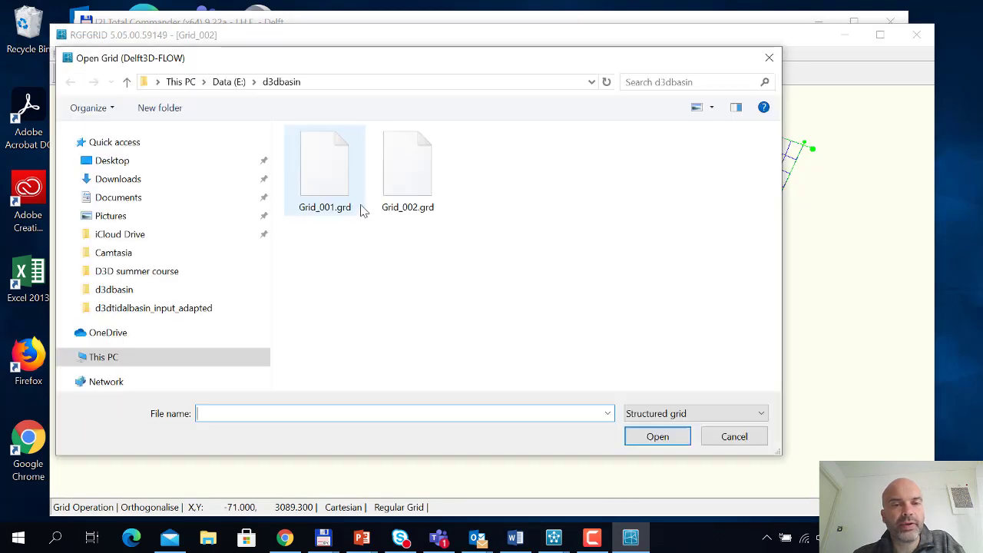
{"action": "double_click", "coordinate": [340, 204]}
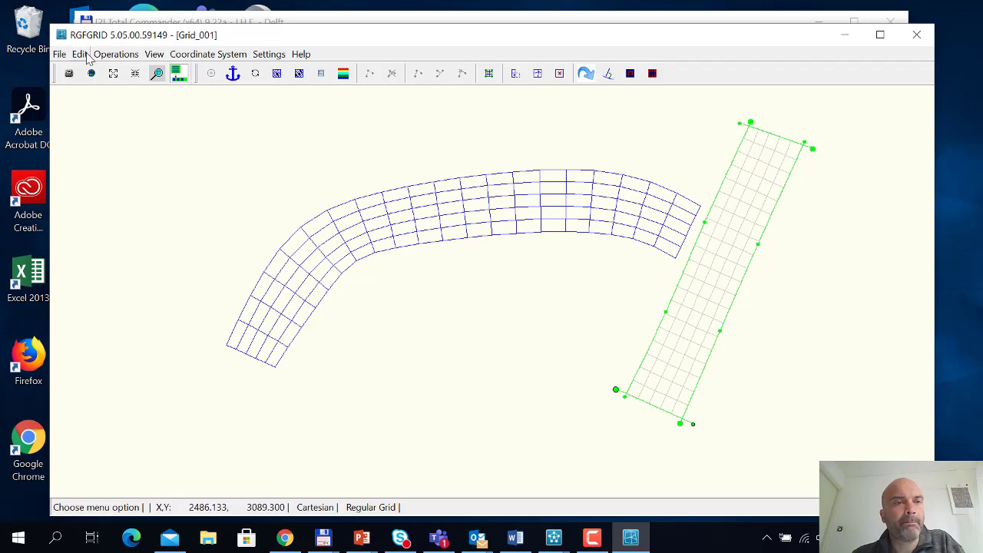
Move the end points of the curved grid one by one onto the neighbouring edge nodes of the straight grid.
{"action": "left_click", "coordinate": [539, 74]}
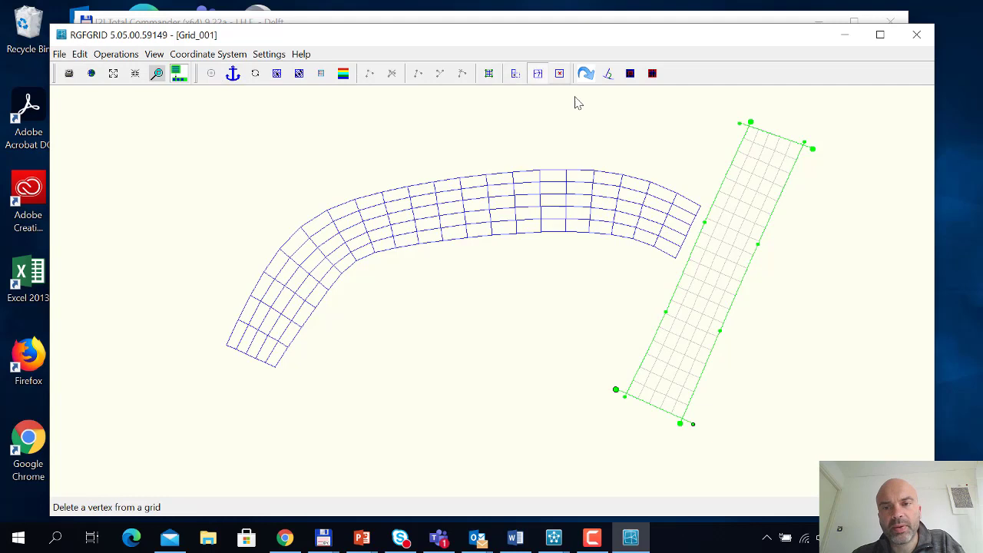
{"action": "left_click", "coordinate": [703, 217]}
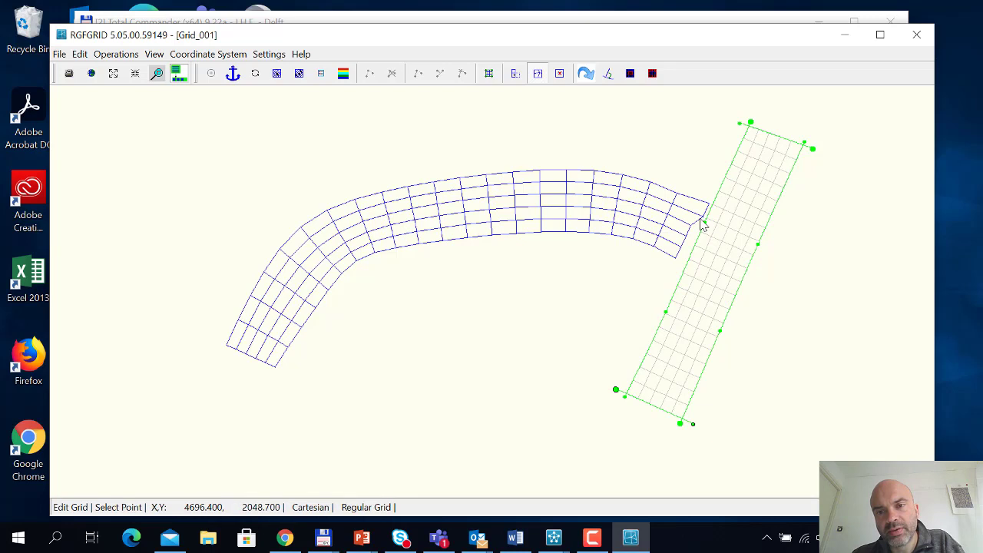
{"action": "left_click", "coordinate": [690, 226]}
{"action": "left_click", "coordinate": [699, 234]}
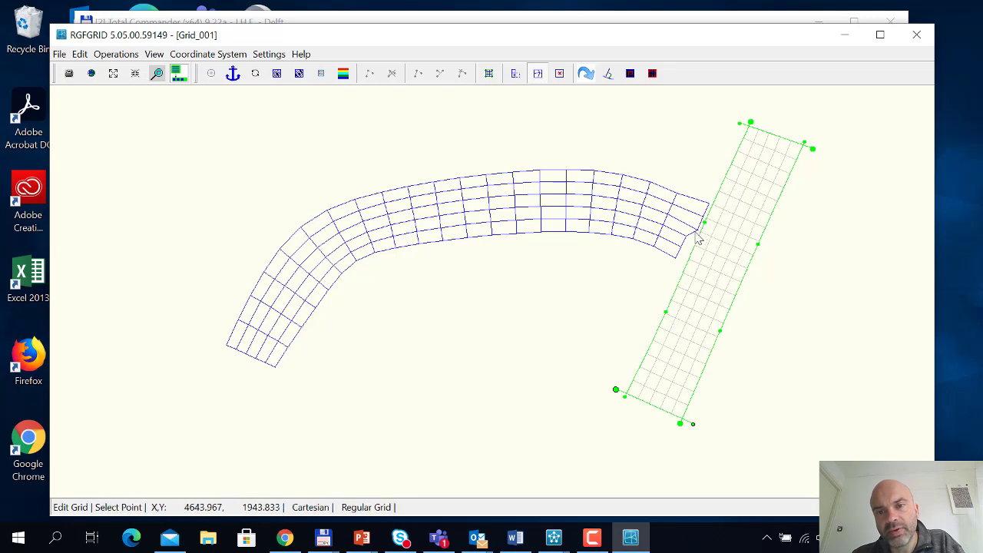
{"action": "left_click", "coordinate": [690, 243]}
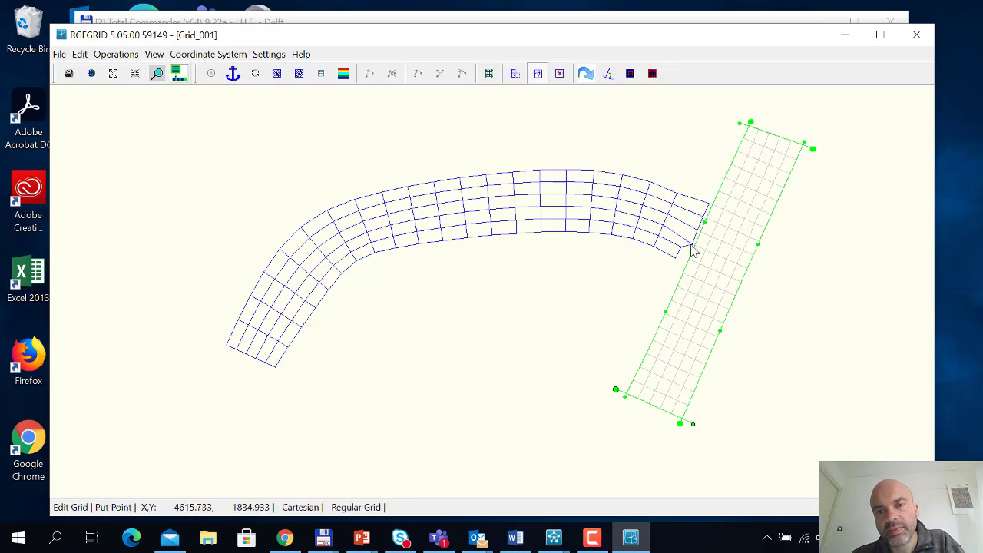
{"action": "left_click", "coordinate": [687, 249]}
{"action": "left_click", "coordinate": [683, 254]}
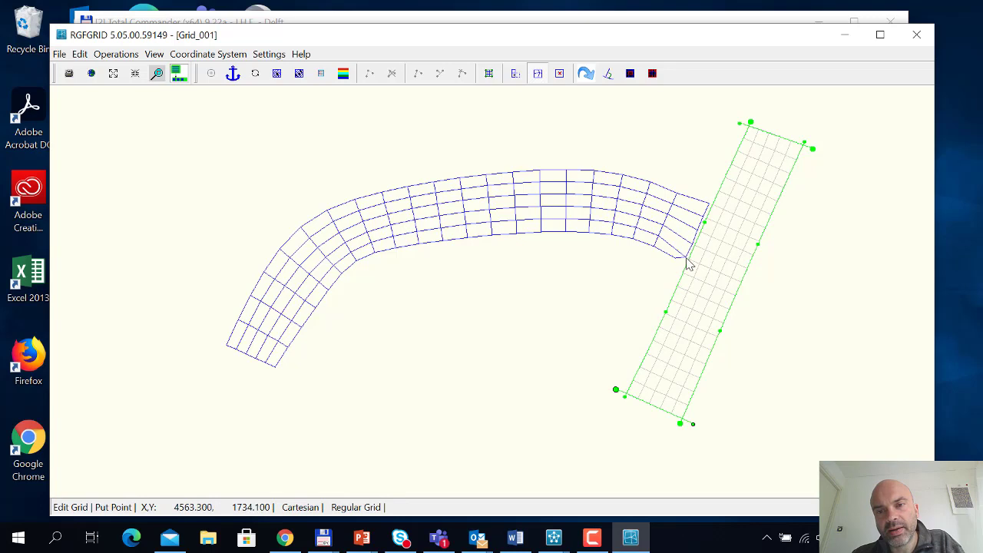
{"action": "left_click", "coordinate": [680, 263]}
{"action": "left_click", "coordinate": [678, 264]}
{"action": "left_click", "coordinate": [682, 274]}
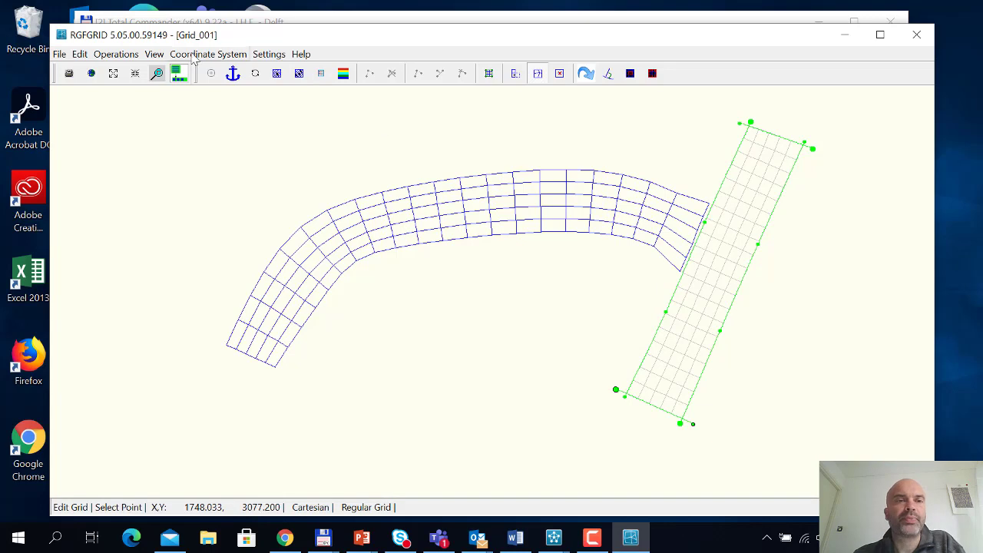
Paste the curved and straight grids together into a single grid.
{"action": "left_click", "coordinate": [117, 54]}
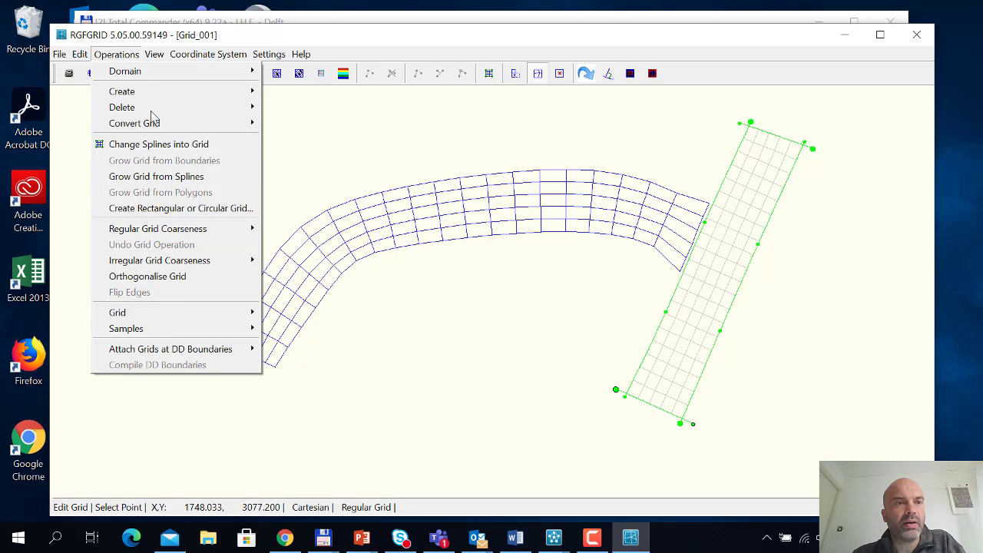
{"action": "left_click", "coordinate": [138, 57]}
{"action": "left_click", "coordinate": [87, 57]}
{"action": "mouse_move", "coordinate": [115, 54]}
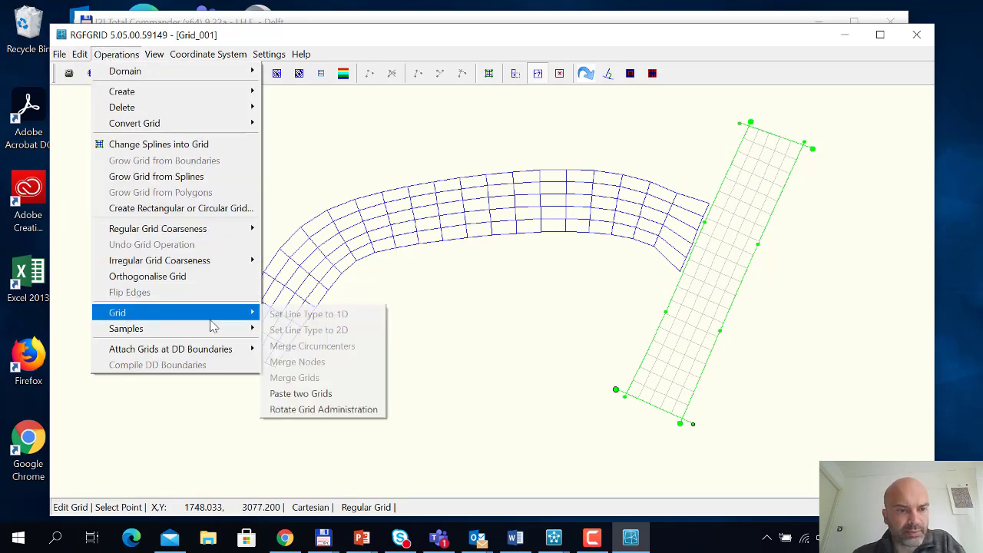
{"action": "mouse_move", "coordinate": [245, 317]}
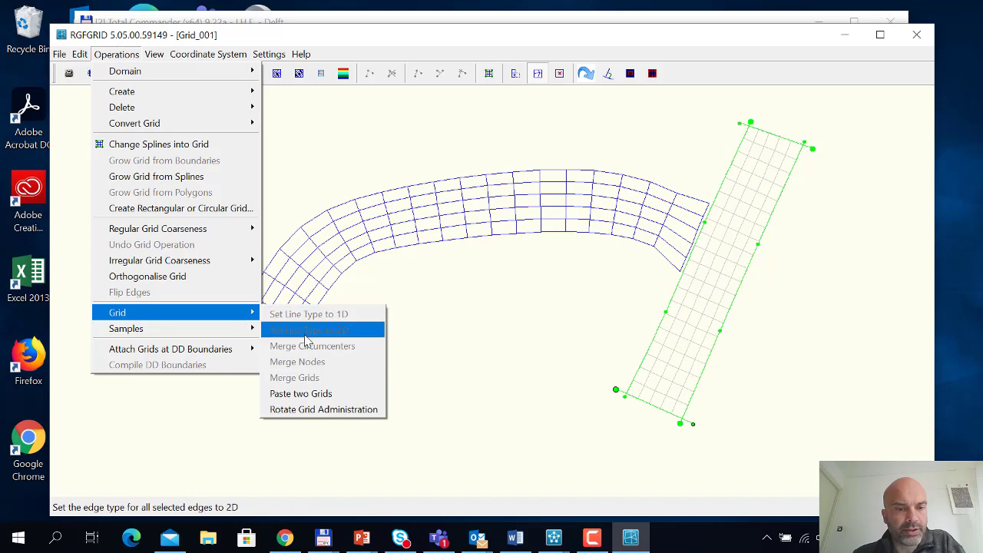
{"action": "left_click", "coordinate": [311, 394]}
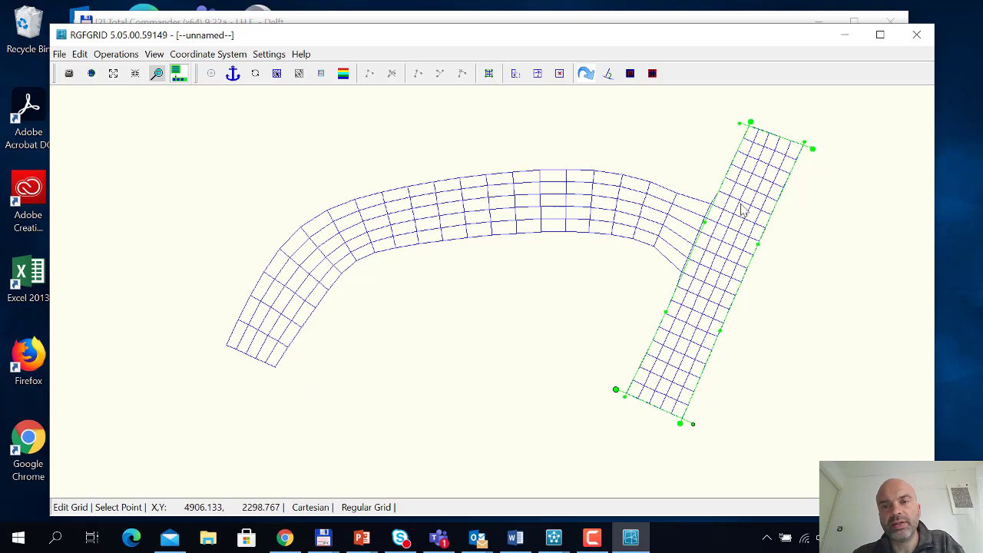
Export the pasted grid in Delft3D-FLOW format as 003 (*.grd) to the d3dbasin folder.
{"action": "scroll", "coordinate": [799, 229], "scroll_direction": "up", "scroll_amount": 1}
{"action": "scroll", "coordinate": [799, 229], "scroll_direction": "up", "scroll_amount": 3}
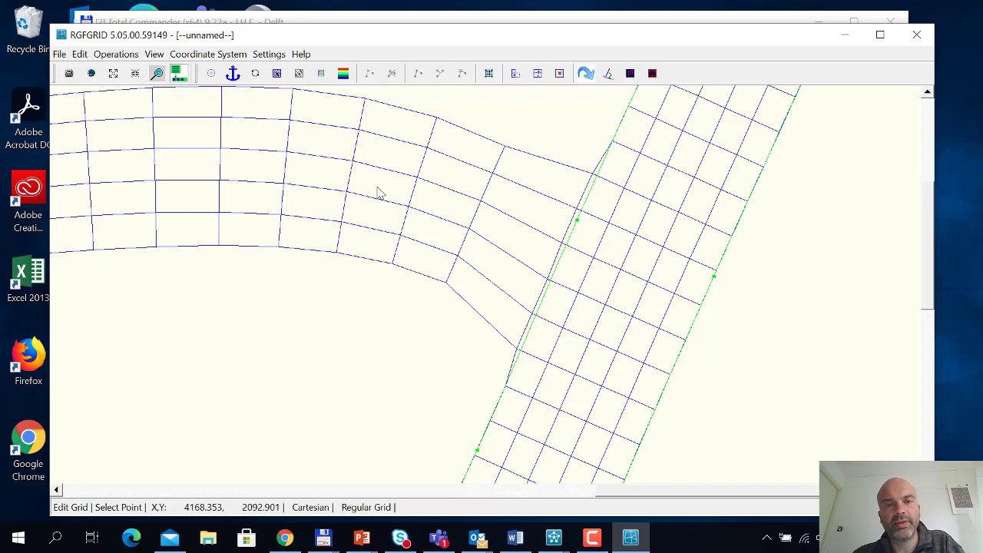
{"action": "left_click", "coordinate": [65, 57]}
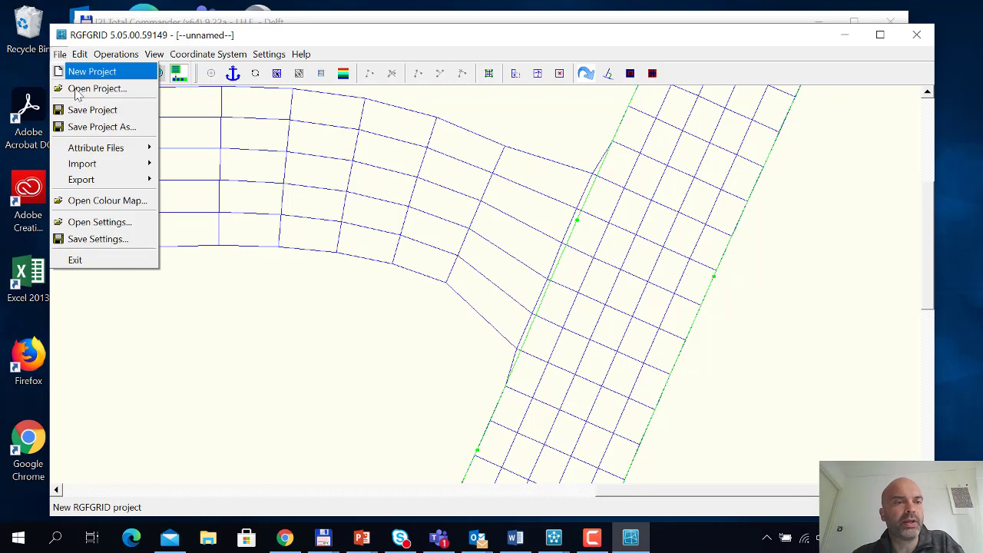
{"action": "mouse_move", "coordinate": [100, 182]}
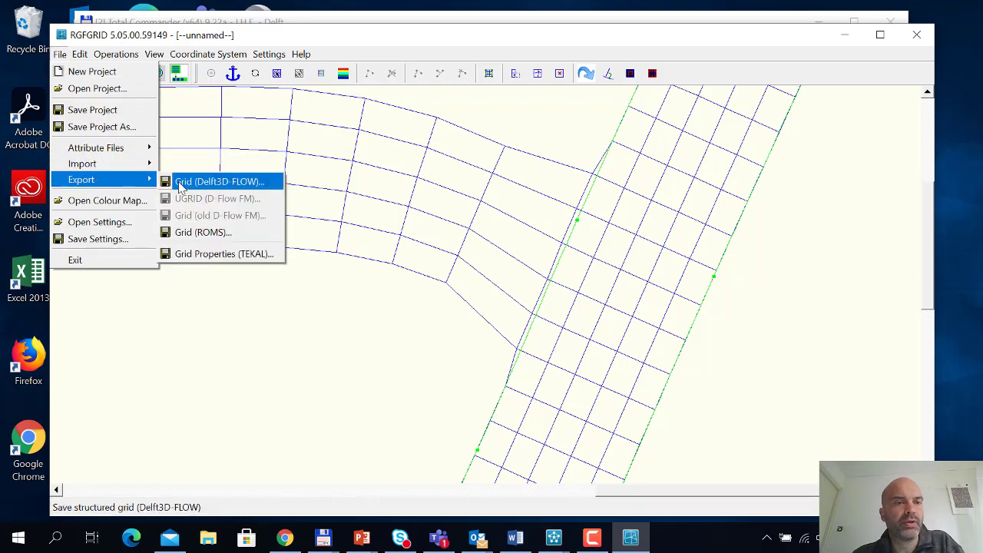
{"action": "left_click", "coordinate": [189, 184]}
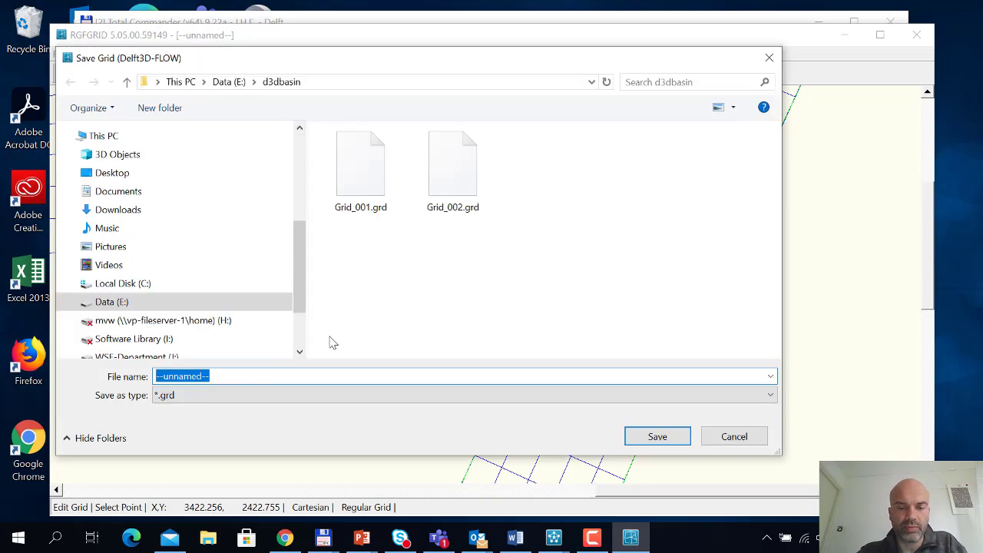
{"action": "type", "text": "003"}
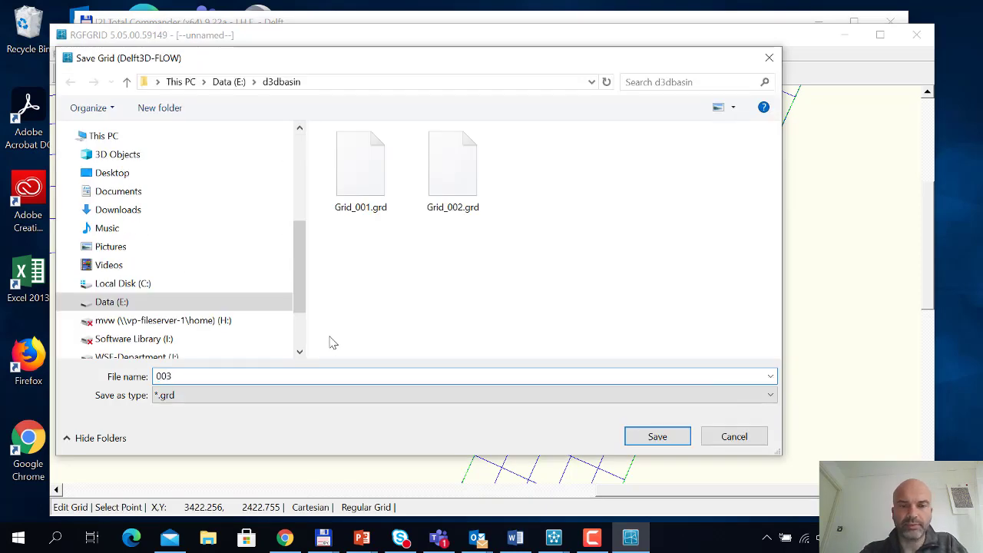
{"action": "key", "text": "Return"}
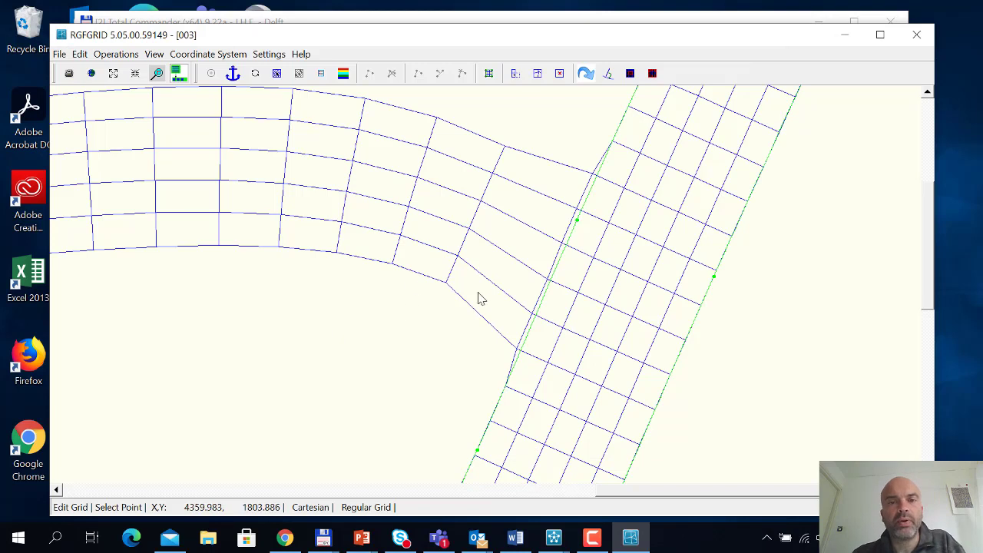
Orthogonalise the combined curved and straight grid.
{"action": "scroll", "coordinate": [623, 314], "scroll_direction": "down", "scroll_amount": 3}
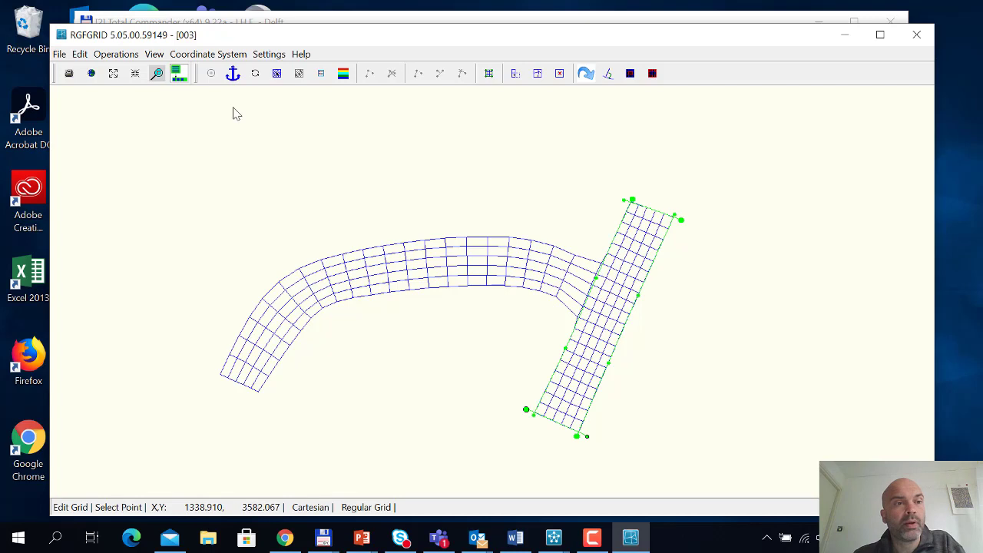
{"action": "left_click", "coordinate": [114, 53]}
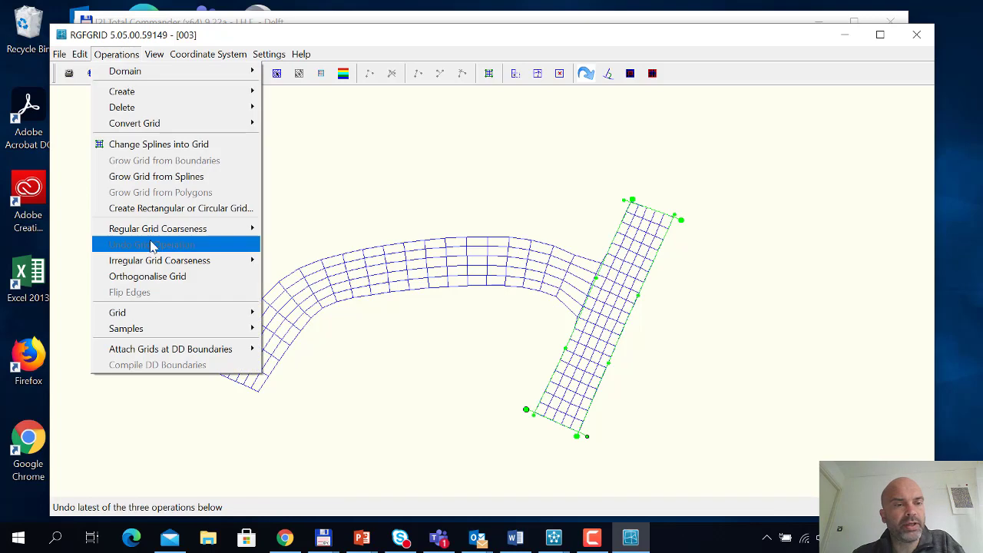
{"action": "left_click", "coordinate": [152, 277]}
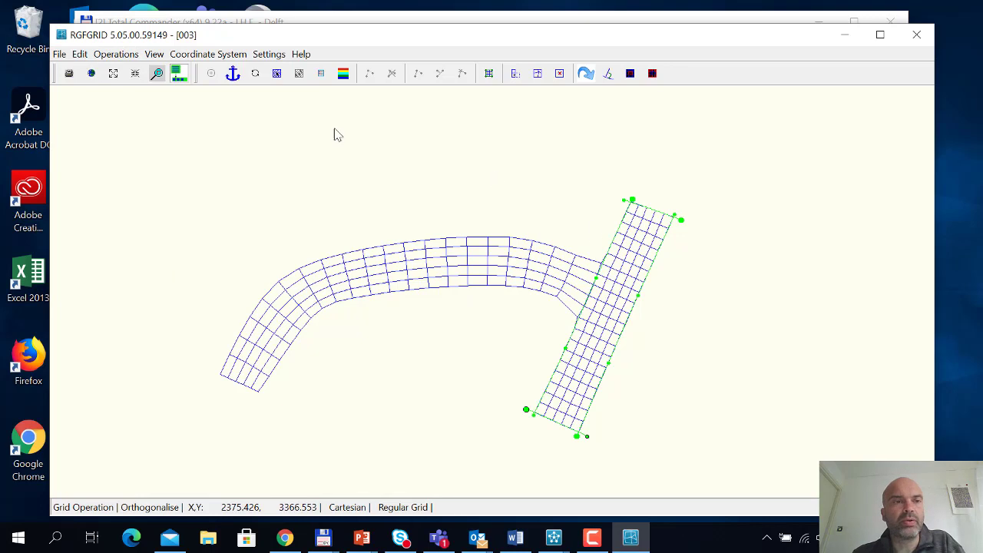
Display the Orthogonality grid property on the combined grid to check its quality.
{"action": "left_click", "coordinate": [158, 56]}
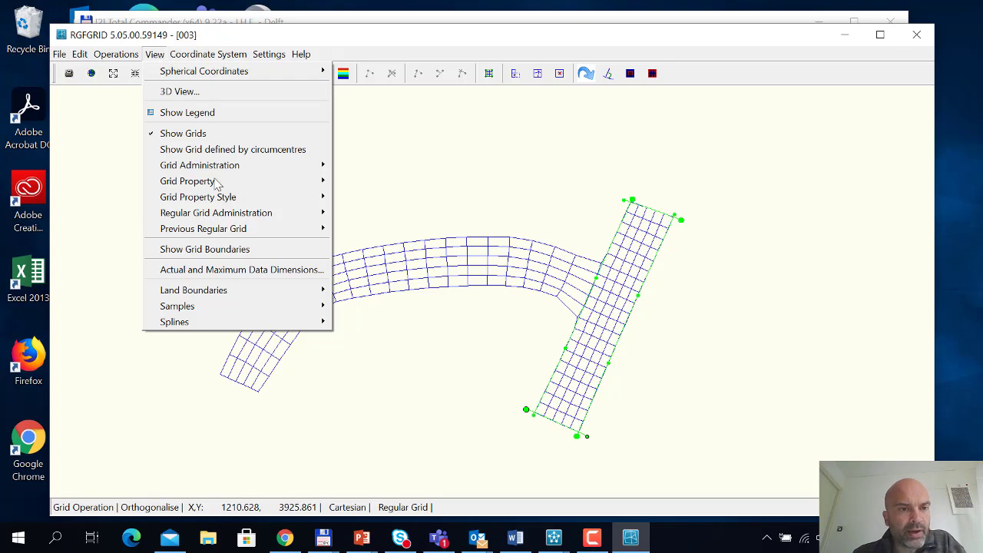
{"action": "mouse_move", "coordinate": [228, 185]}
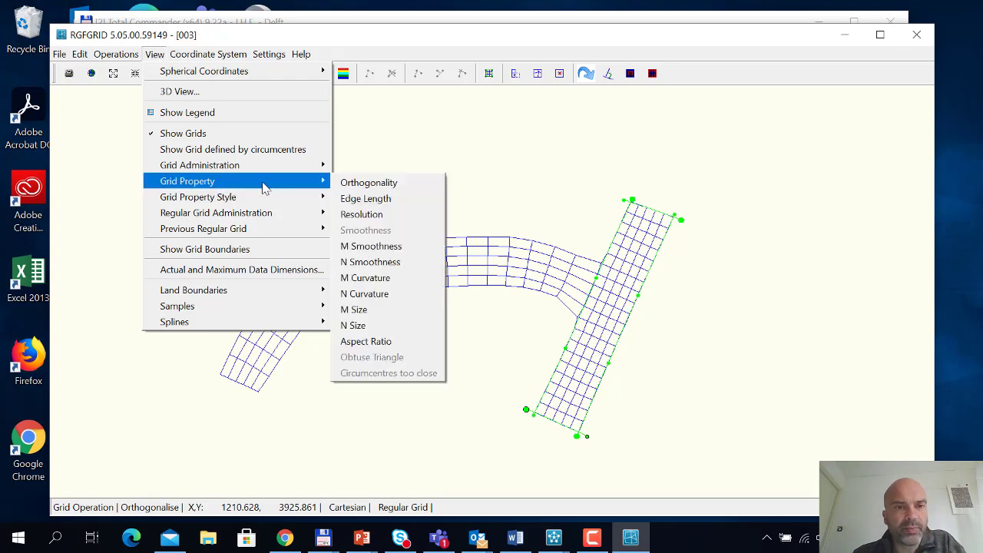
{"action": "left_click", "coordinate": [370, 184]}
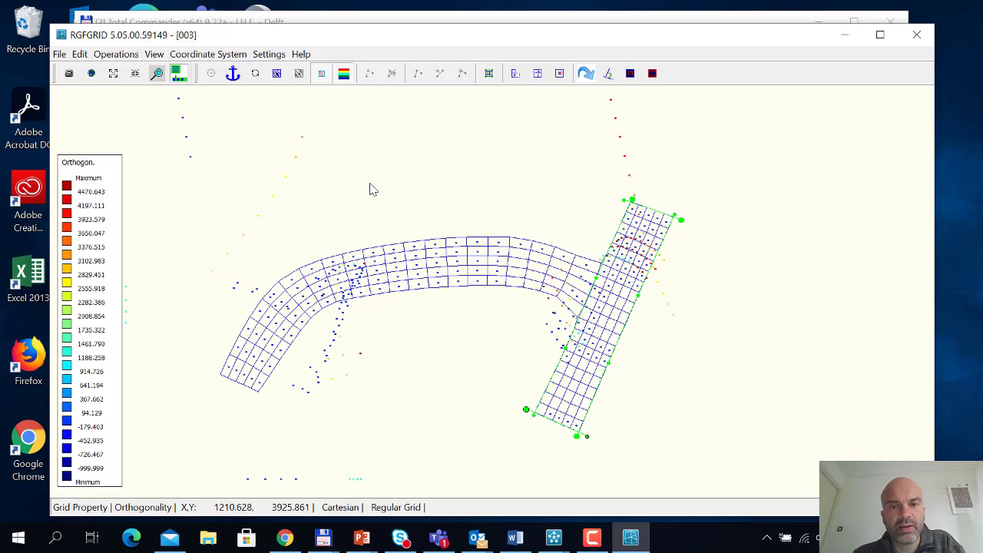